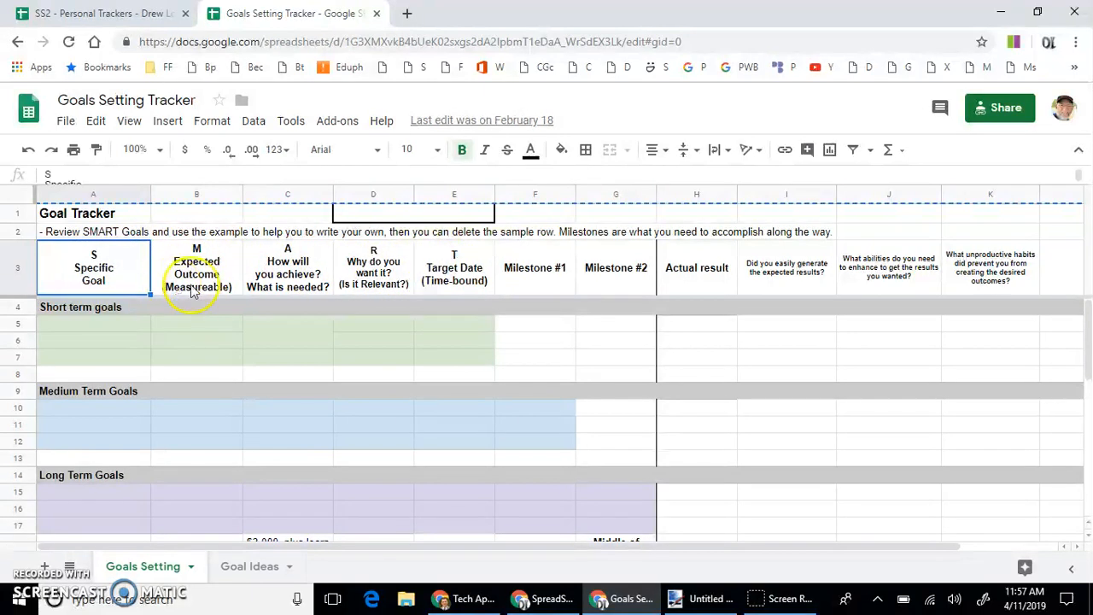
# Review the Milestone #1 column against the entry rows for short term and medium term goals.
pyautogui.click(541, 281)
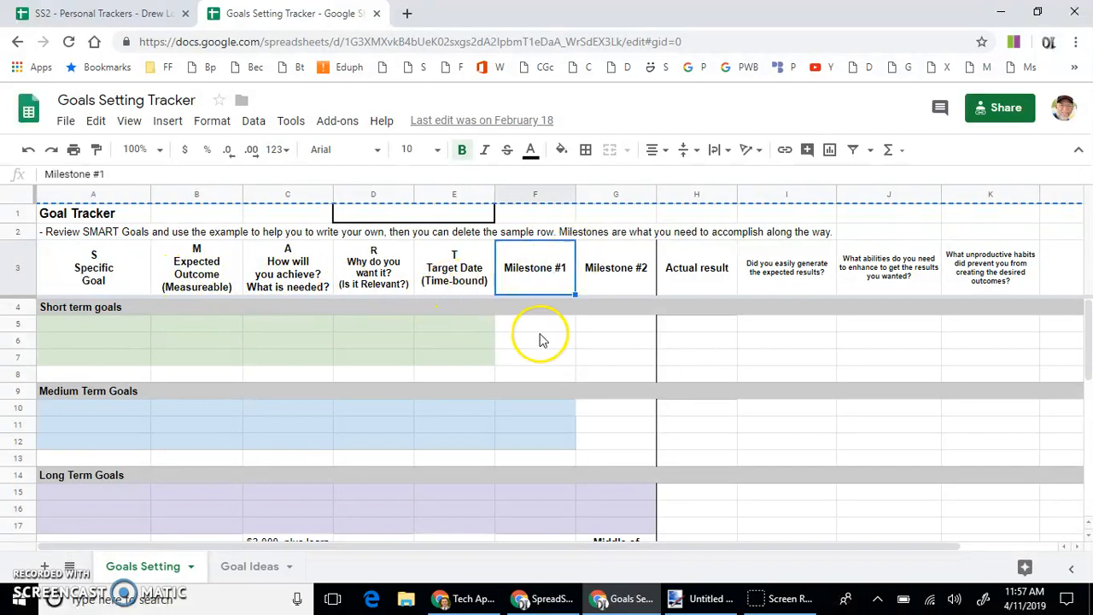
pyautogui.click(103, 330)
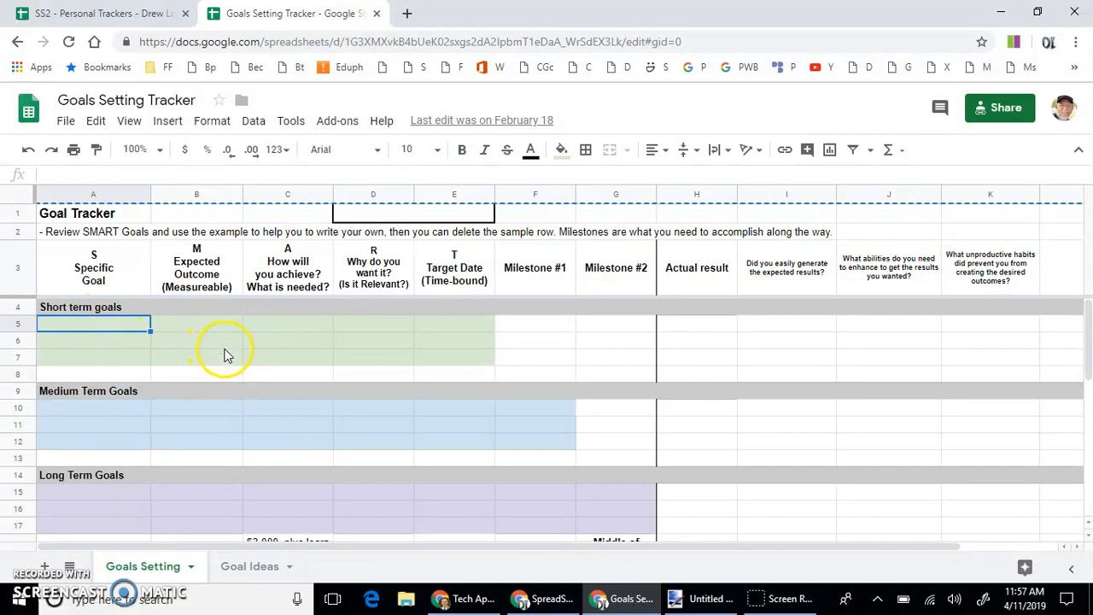
pyautogui.click(115, 413)
pyautogui.click(114, 433)
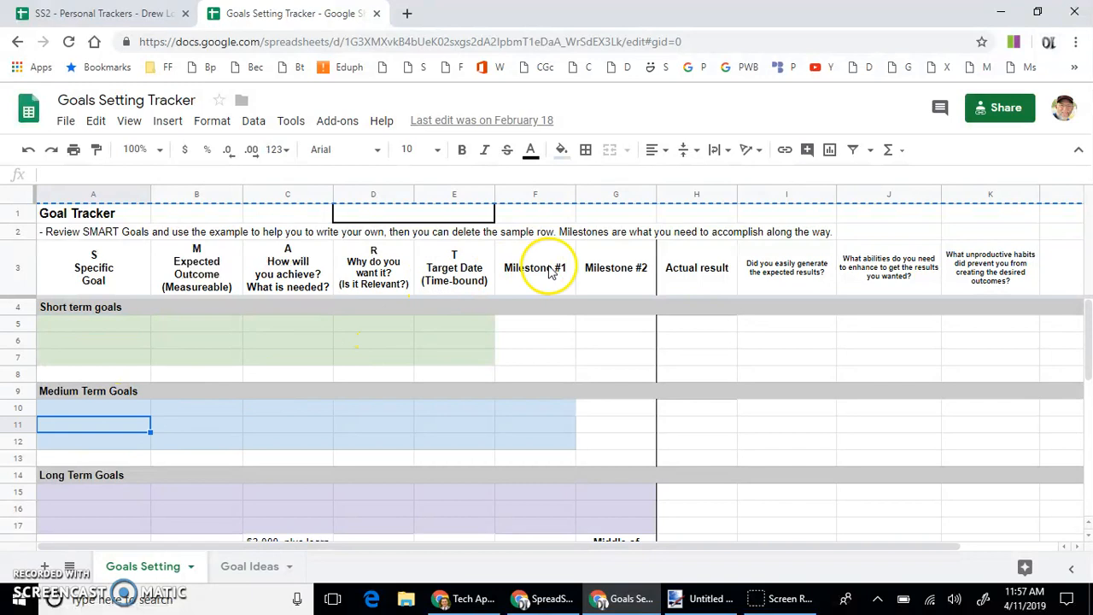
pyautogui.click(538, 410)
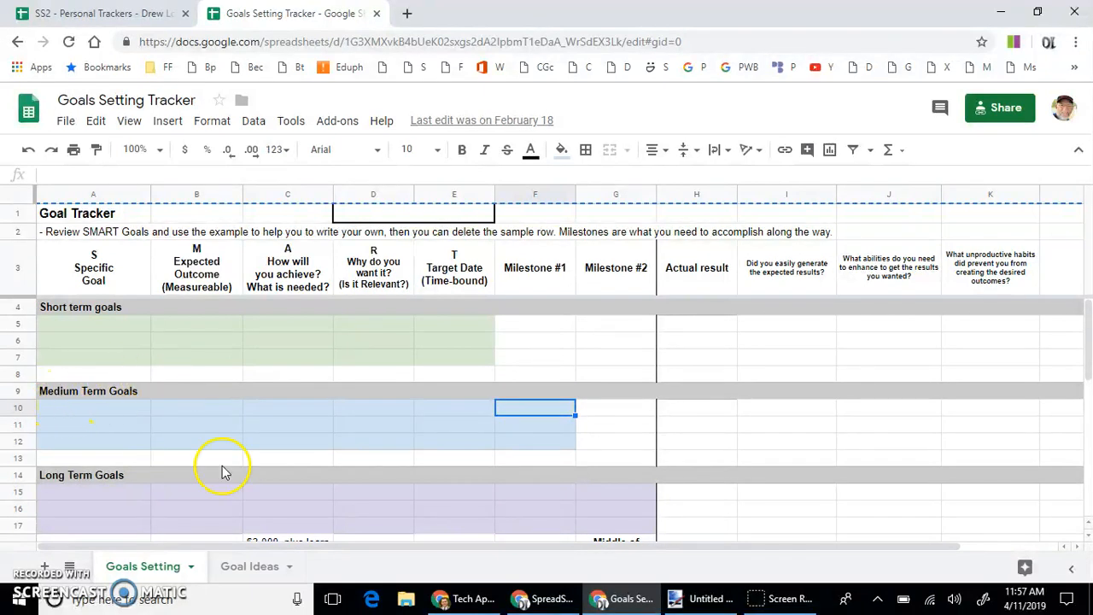
# Switch to the Tech Apps Daily Lessons presentation and read the sample triathlon goal with its deadline, weekly training frequencies and milestones.
pyautogui.click(465, 597)
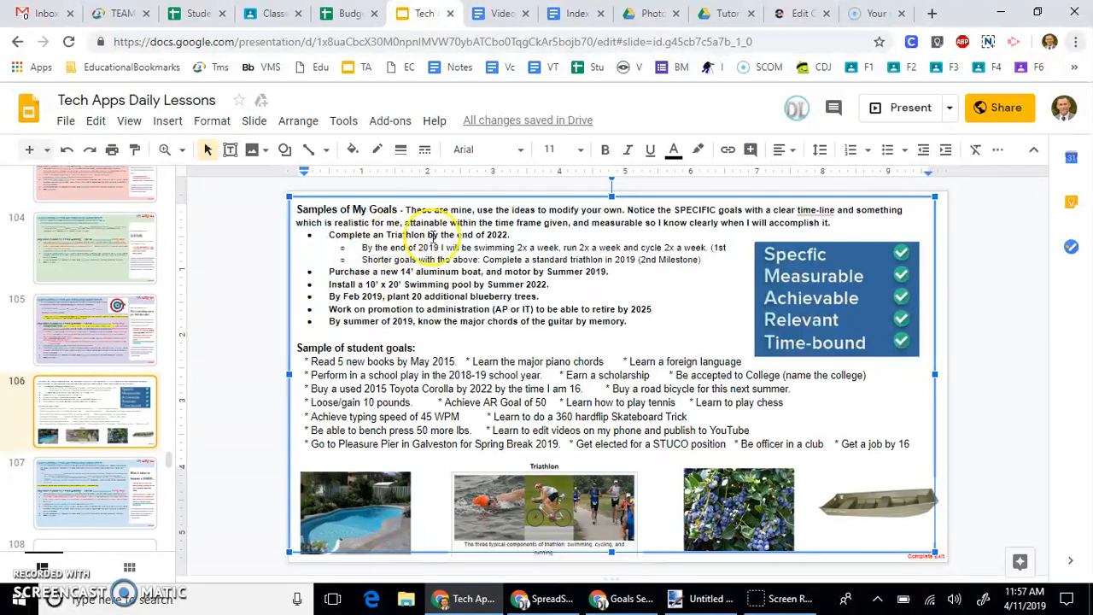
pyautogui.click(494, 234)
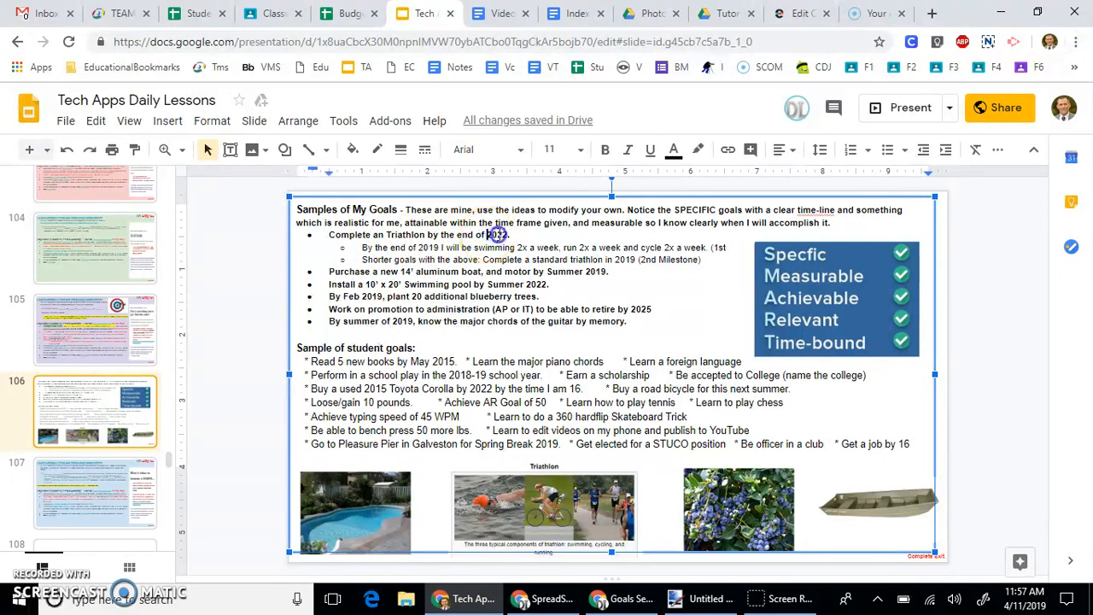
pyautogui.doubleClick(434, 246)
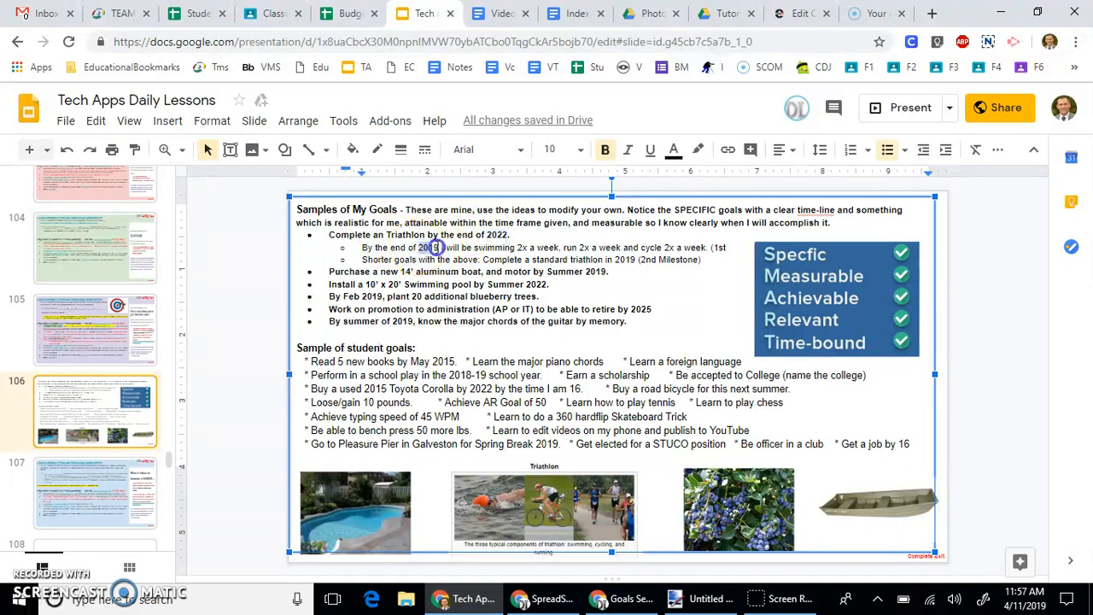
pyautogui.click(579, 251)
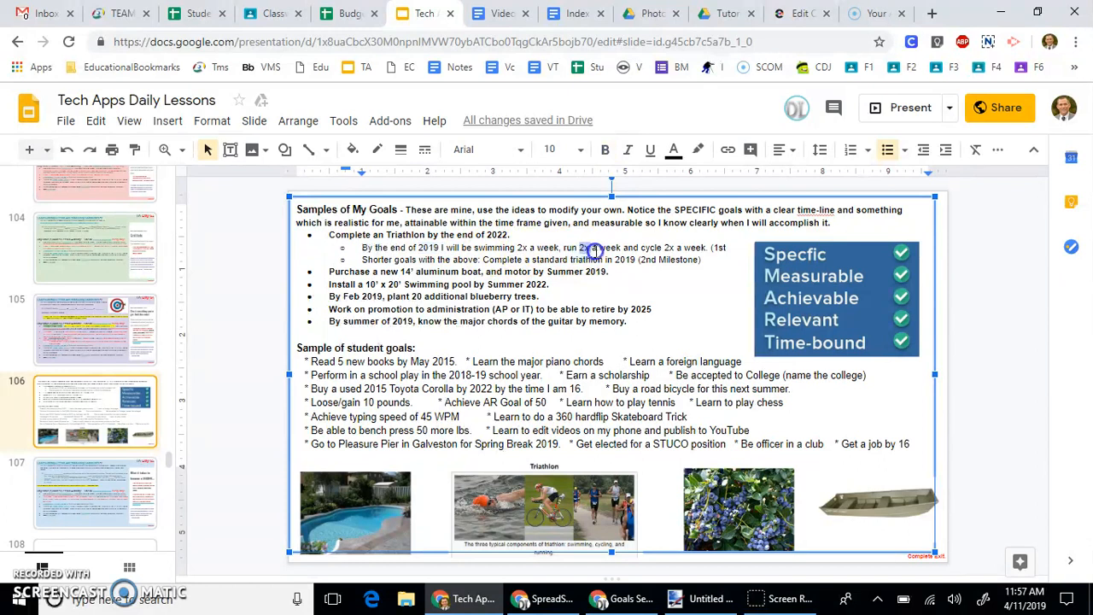
pyautogui.click(669, 247)
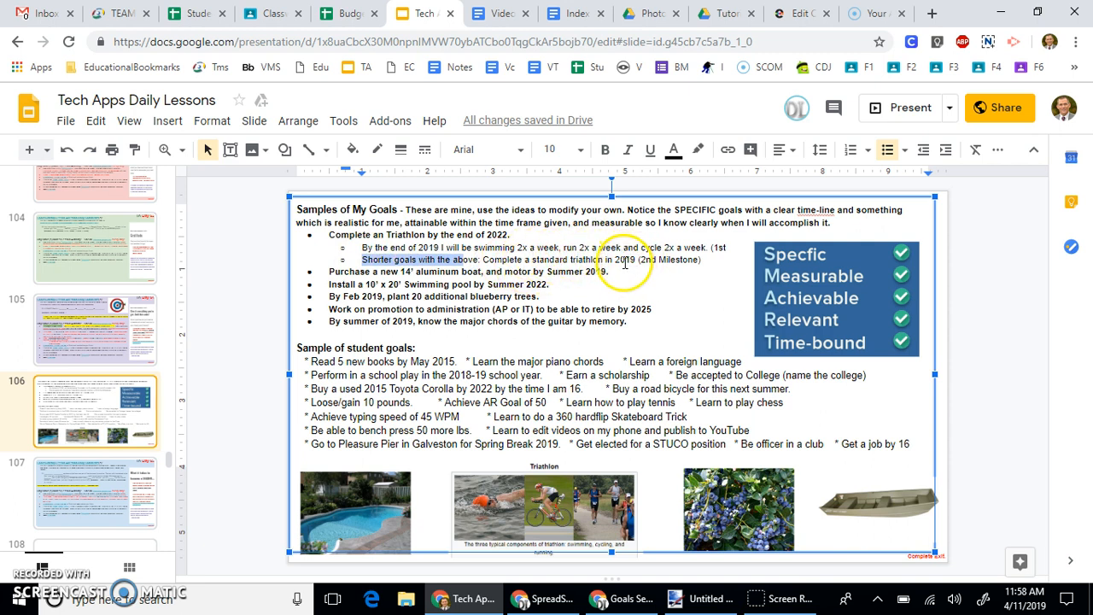
pyautogui.click(627, 262)
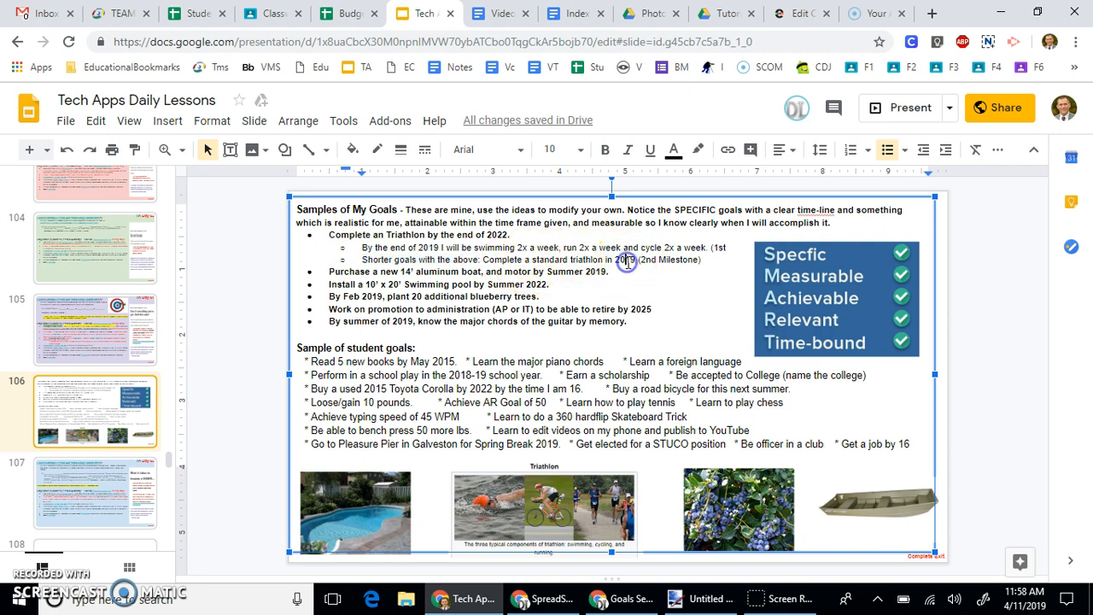
pyautogui.click(674, 253)
pyautogui.doubleClick(673, 254)
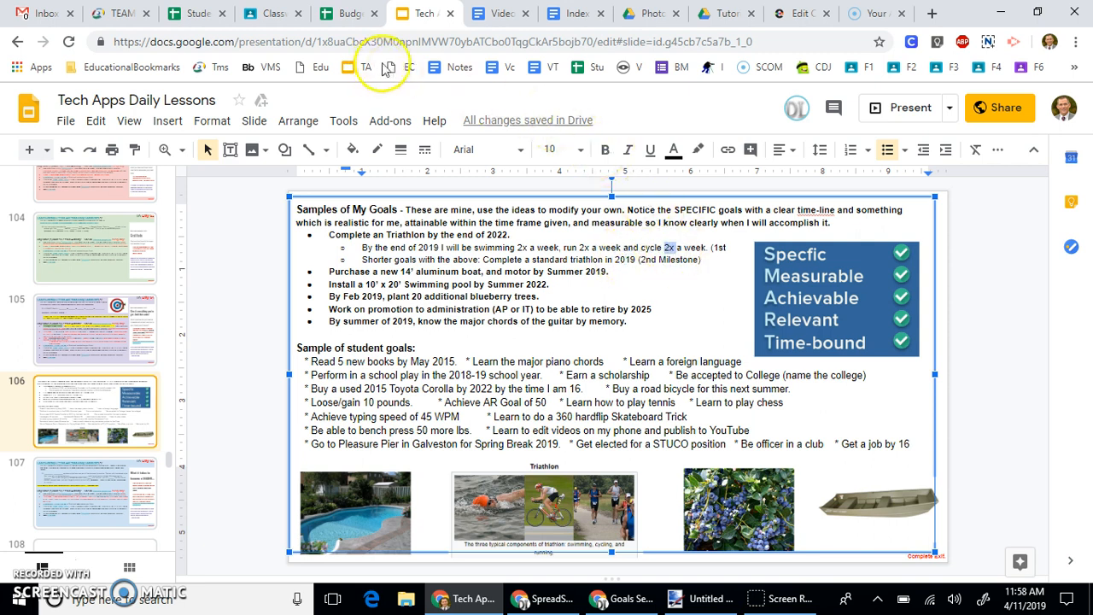
# Return to the Goals Setting Tracker spreadsheet and examine the Milestone #2, Actual result, reflection question and Notes columns.
pyautogui.click(628, 598)
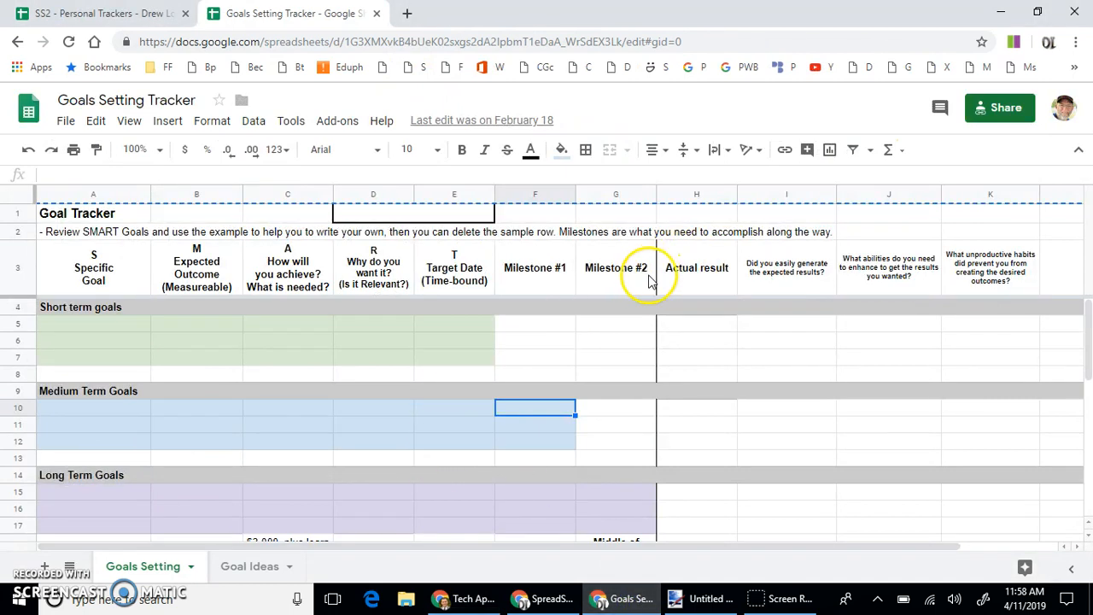
pyautogui.click(604, 275)
pyautogui.click(696, 265)
pyautogui.moveTo(691, 196); pyautogui.dragTo(978, 195)
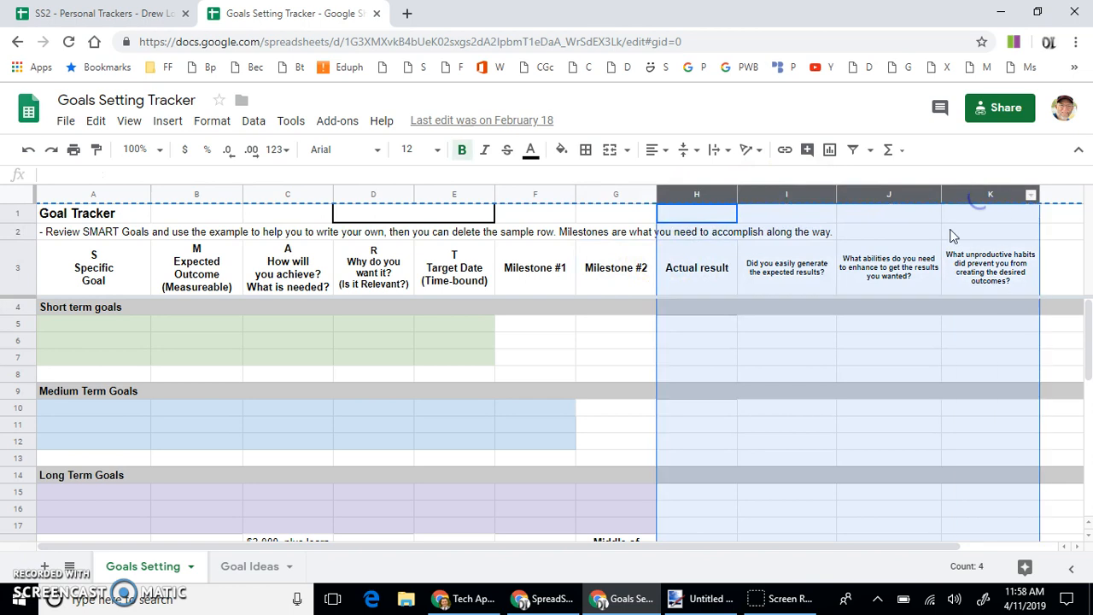
pyautogui.moveTo(891, 549); pyautogui.dragTo(951, 549)
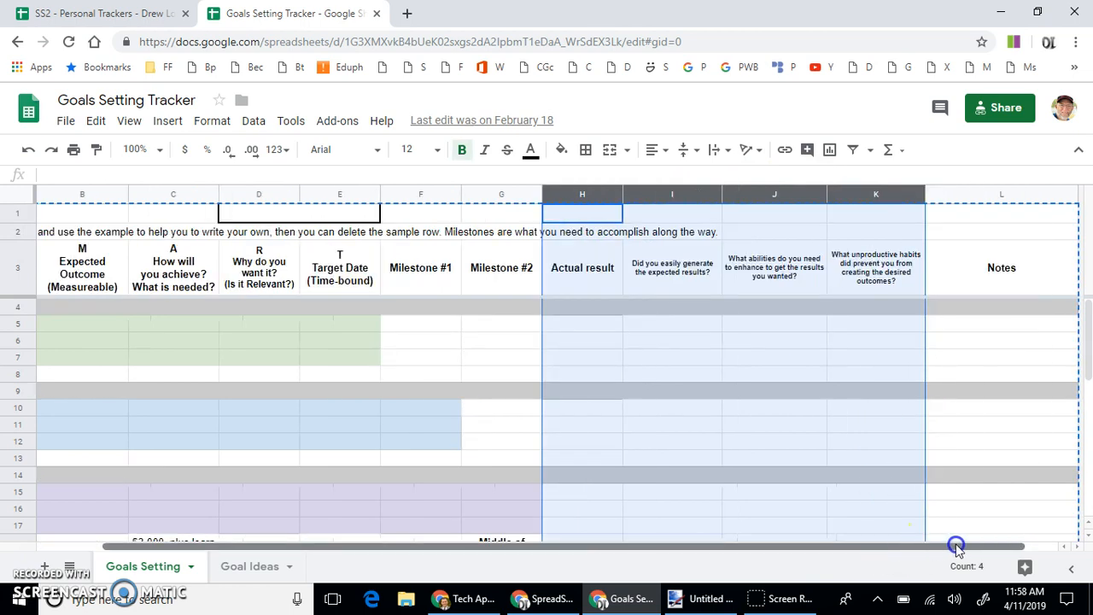
pyautogui.click(974, 266)
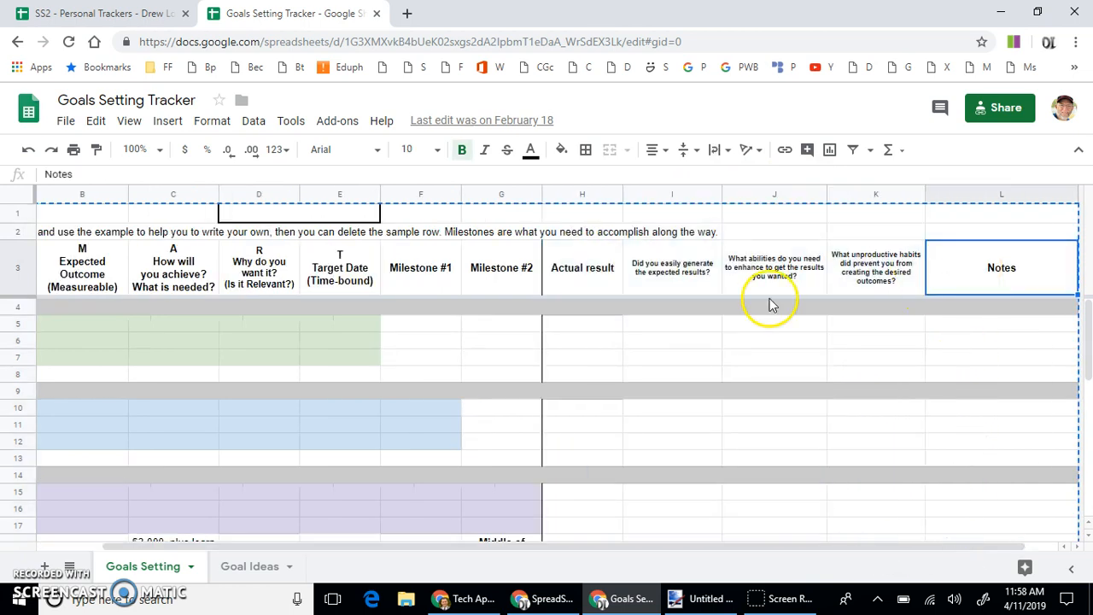
pyautogui.click(578, 195)
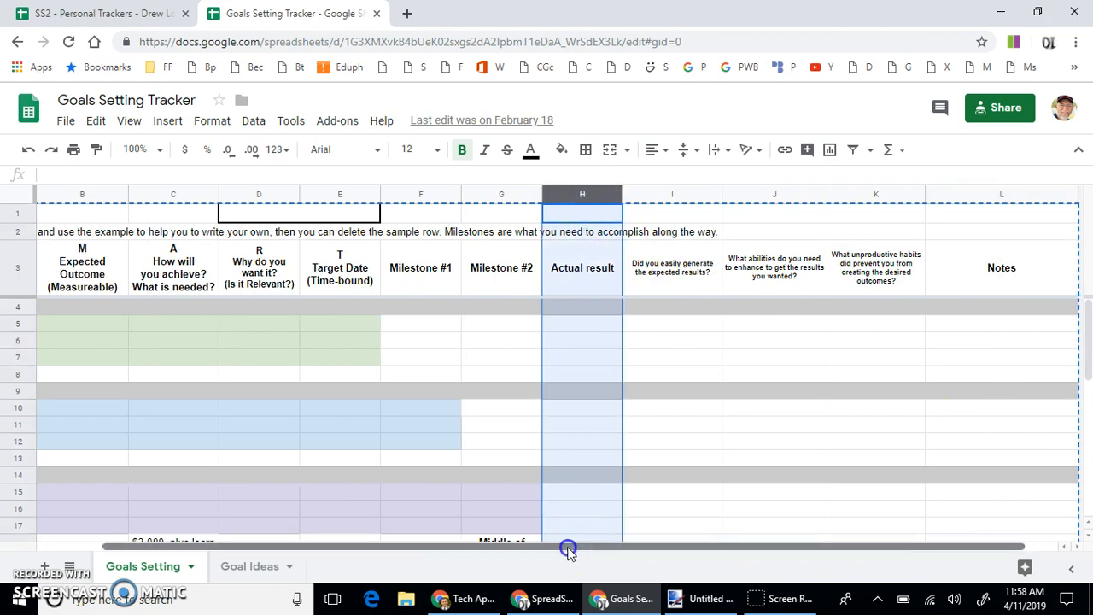
pyautogui.moveTo(576, 546); pyautogui.dragTo(416, 556)
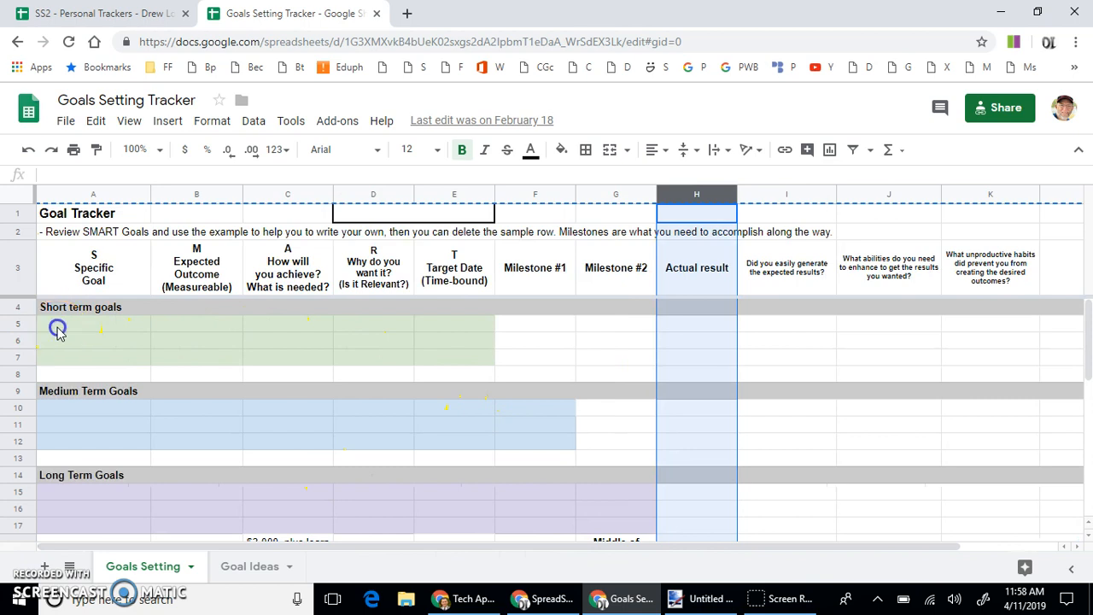
# Review the shaded entry areas for short term, medium term and long term goals.
pyautogui.click(57, 329)
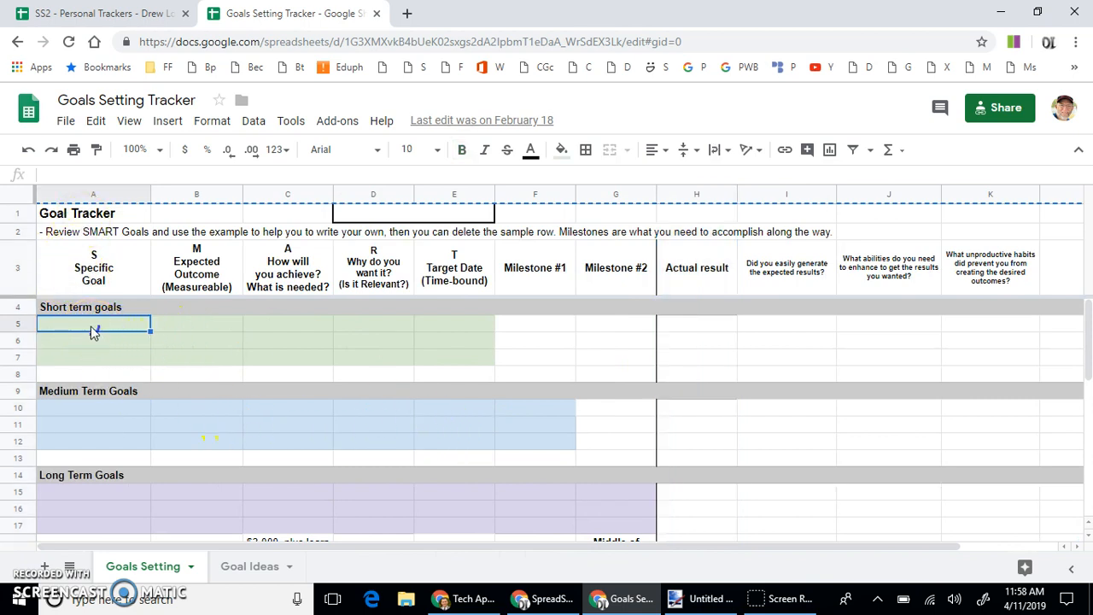
pyautogui.moveTo(94, 333); pyautogui.dragTo(462, 362)
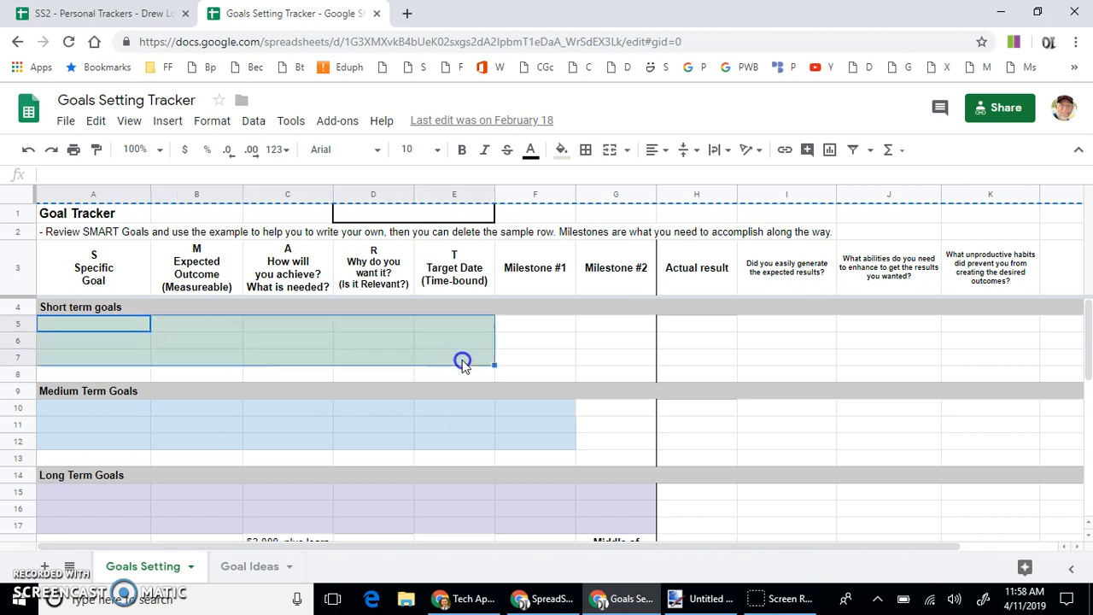
pyautogui.click(96, 410)
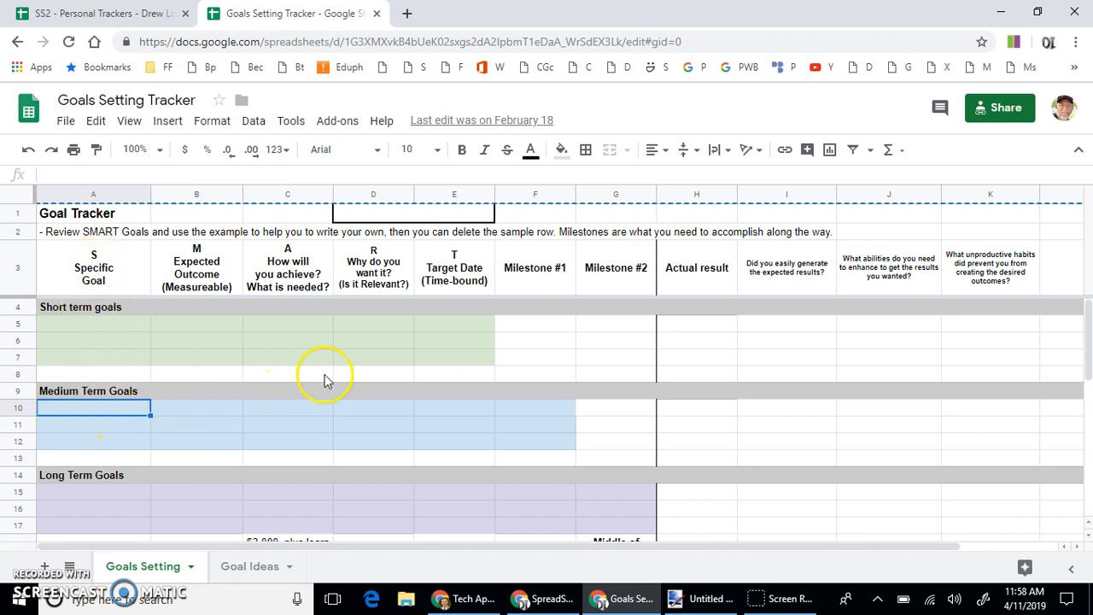
pyautogui.click(195, 438)
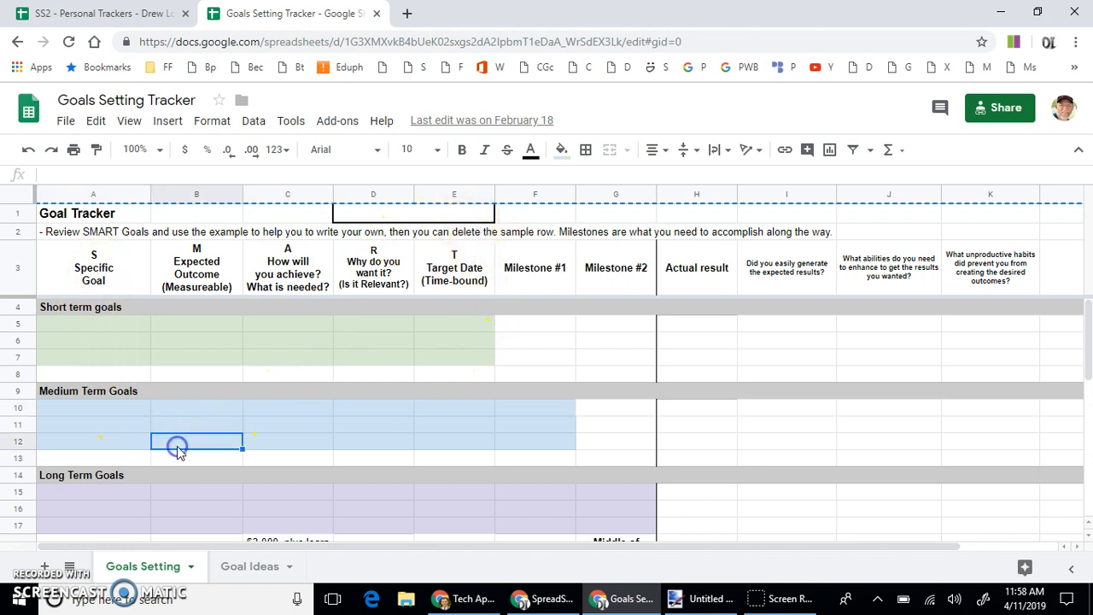
pyautogui.scroll(-1, 177, 447)
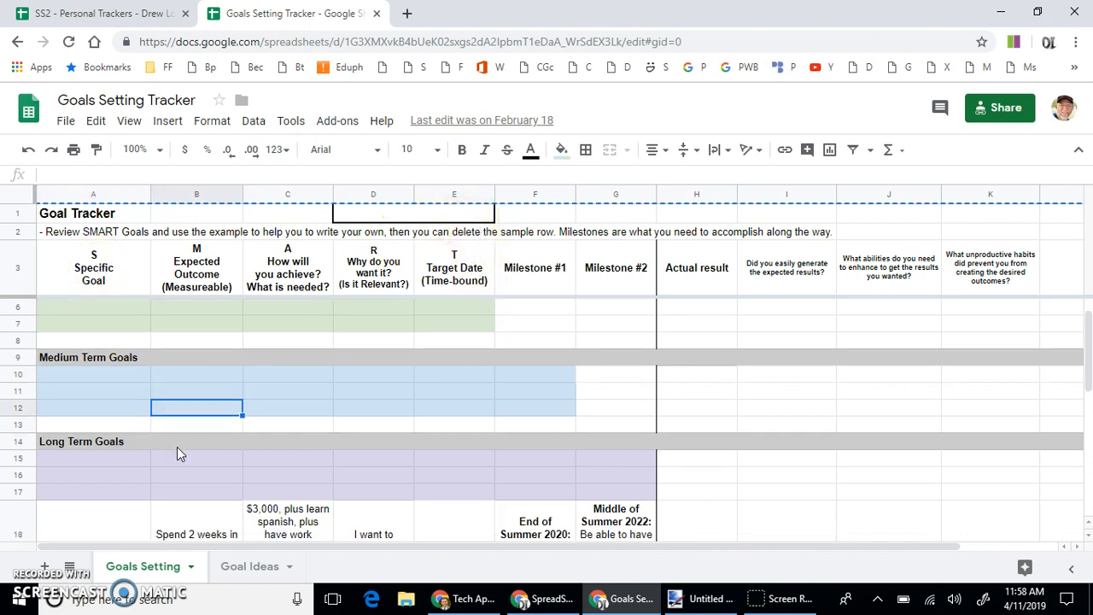
pyautogui.click(68, 377)
pyautogui.moveTo(89, 461)
pyautogui.mouseDown()
pyautogui.moveTo(410, 456)
pyautogui.moveTo(555, 493)
pyautogui.moveTo(624, 490)
pyautogui.mouseUp()
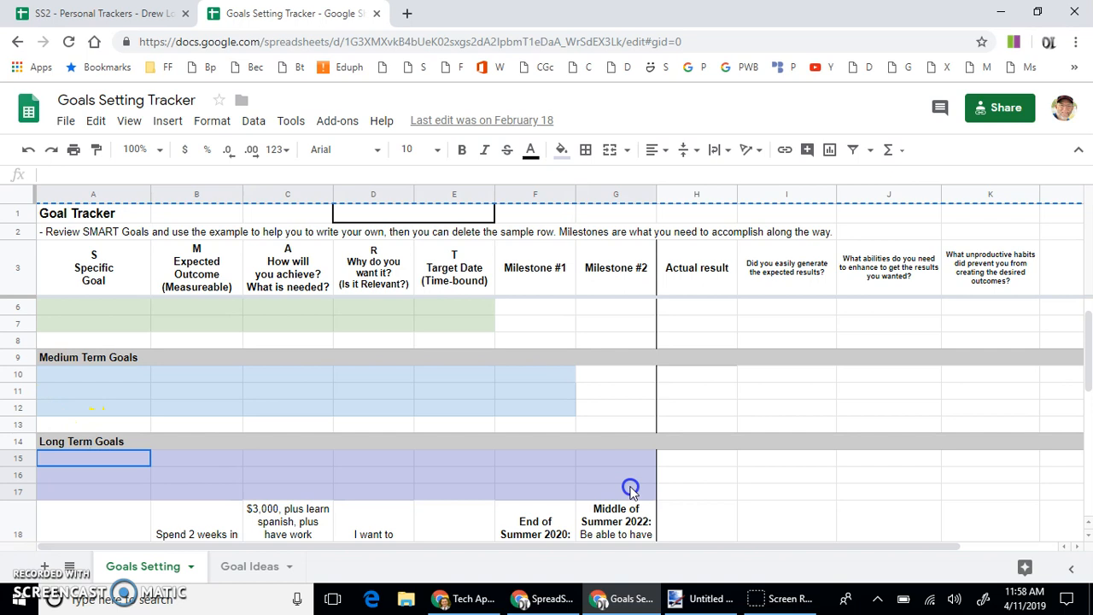
# Examine the sample Trip to Latin America goal across the Specific, Measureable, Achieve, Relevant and Time-bound columns.
pyautogui.scroll(-1, 354, 488)
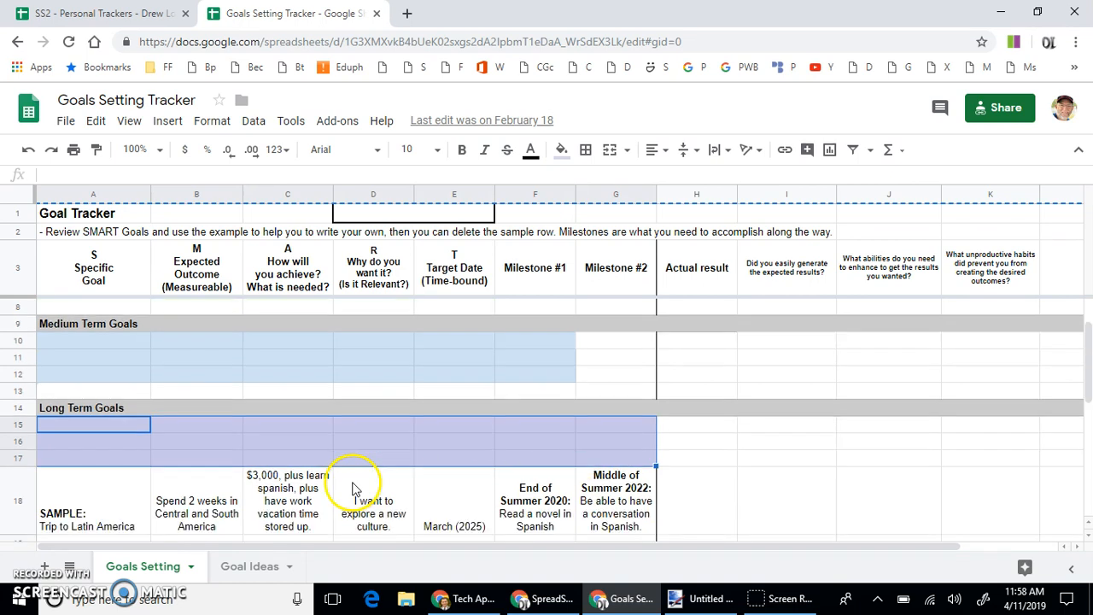
pyautogui.scroll(-1, 355, 488)
pyautogui.click(100, 468)
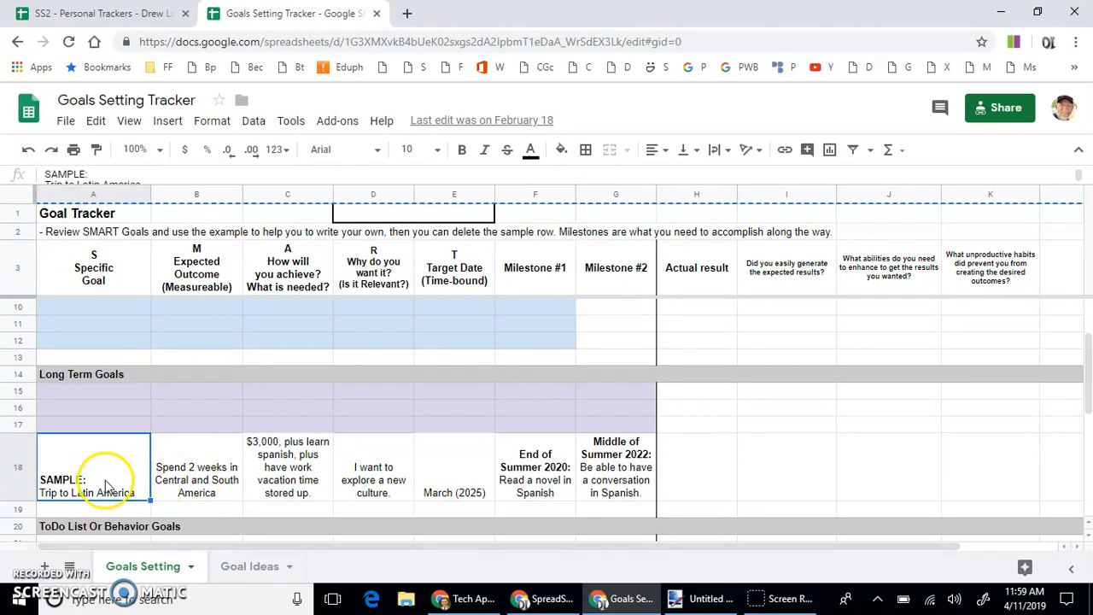
pyautogui.click(194, 478)
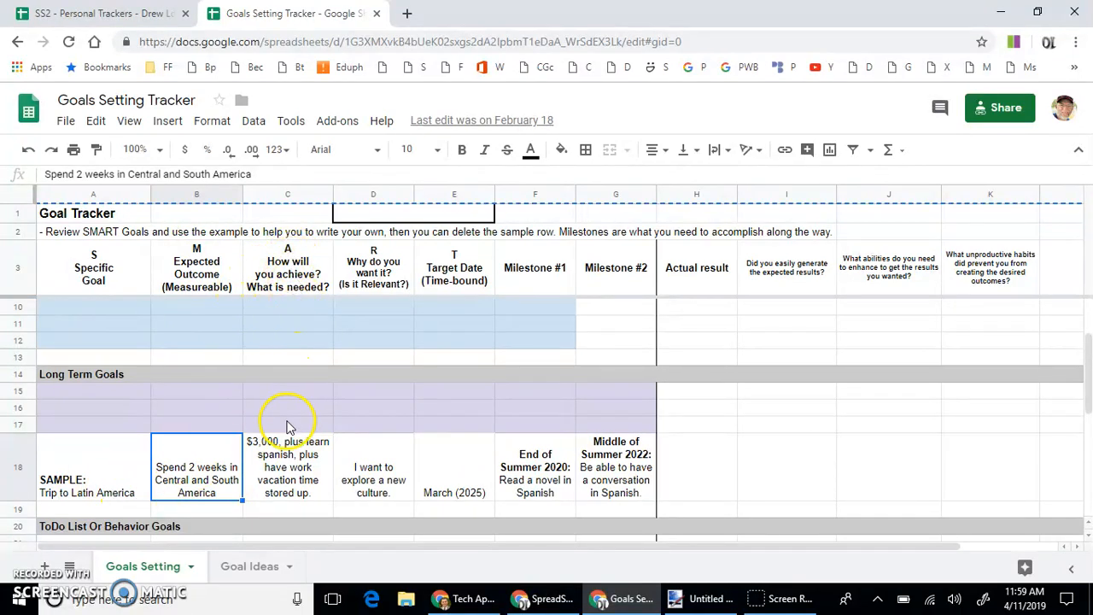
pyautogui.click(291, 457)
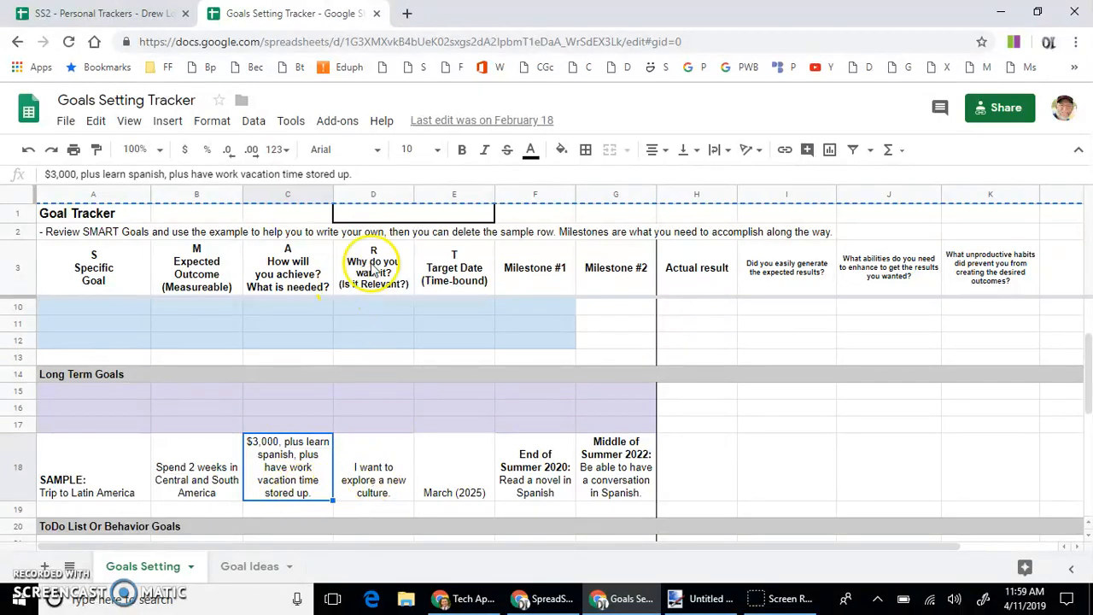
pyautogui.click(373, 270)
pyautogui.click(376, 474)
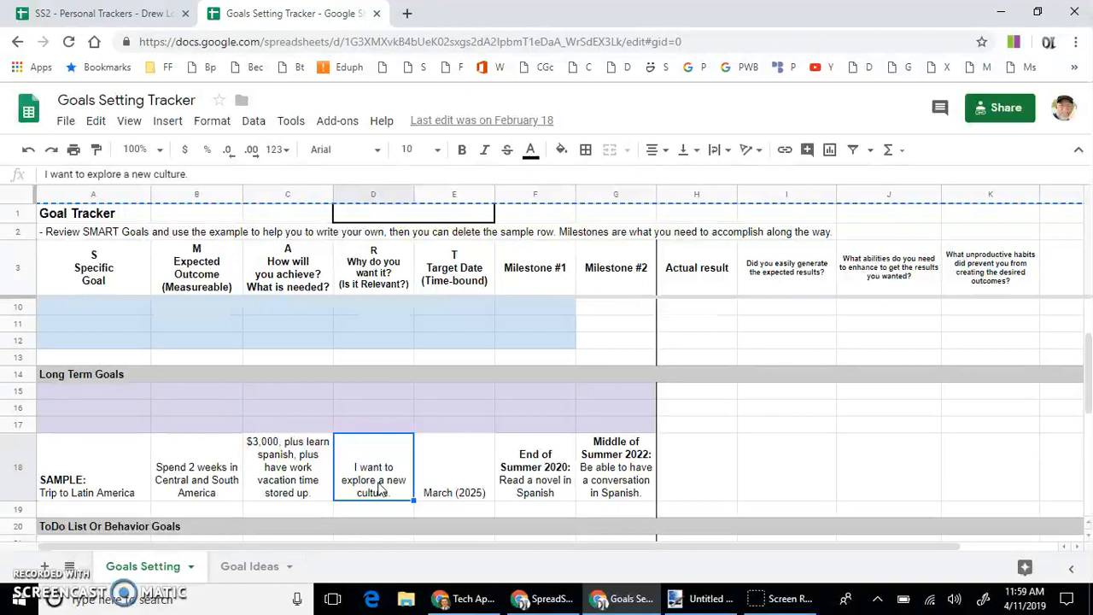
pyautogui.click(457, 487)
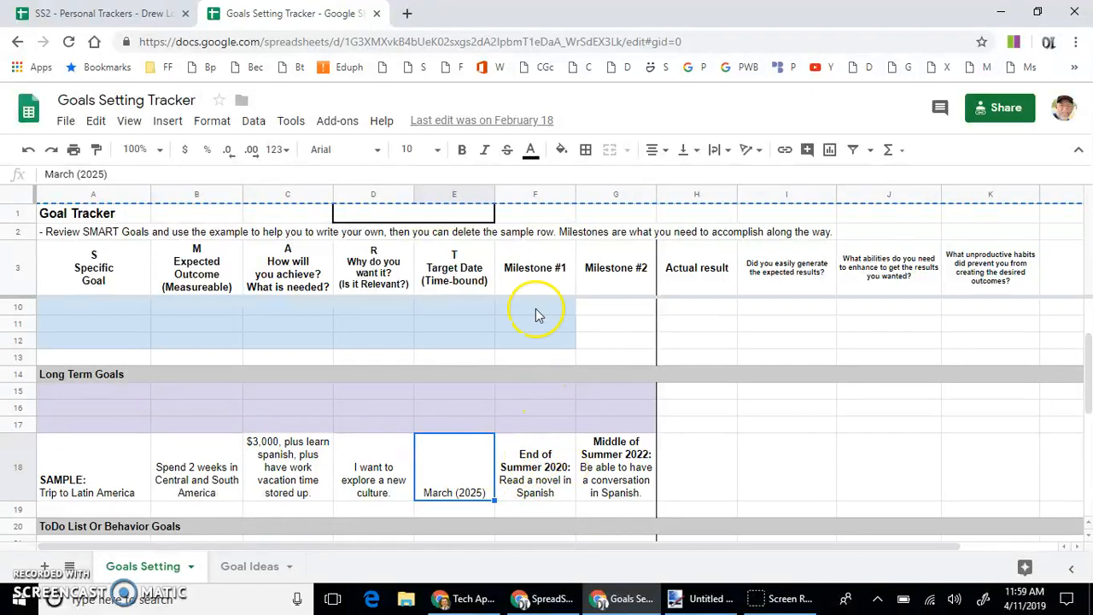
# Compare the Milestone #1 and Milestone #2 headings with the milestone entries of the sample Latin America trip goal.
pyautogui.click(538, 273)
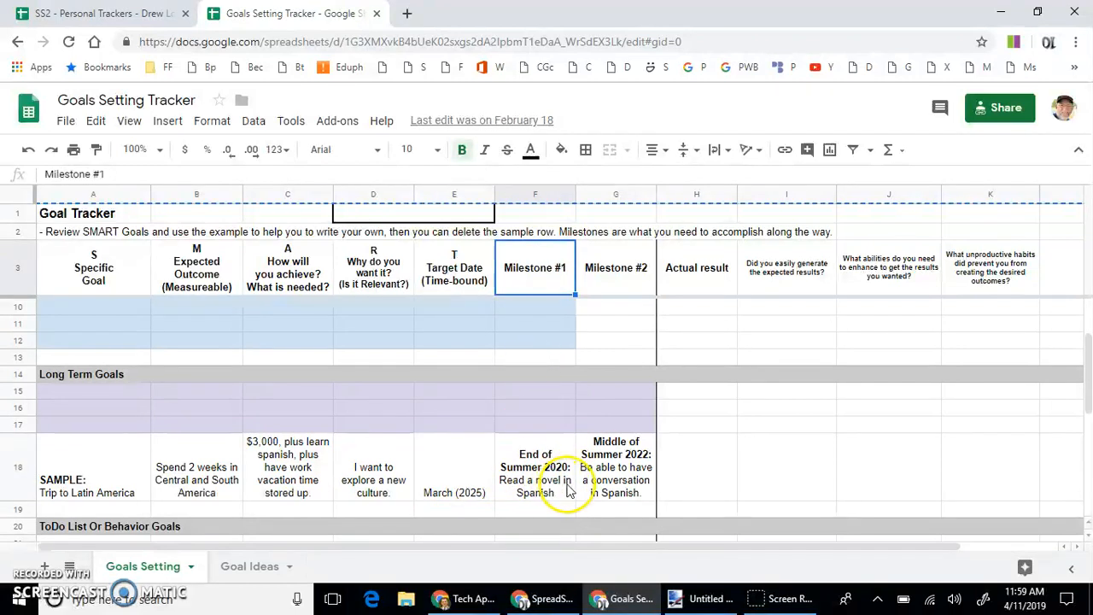
pyautogui.click(550, 494)
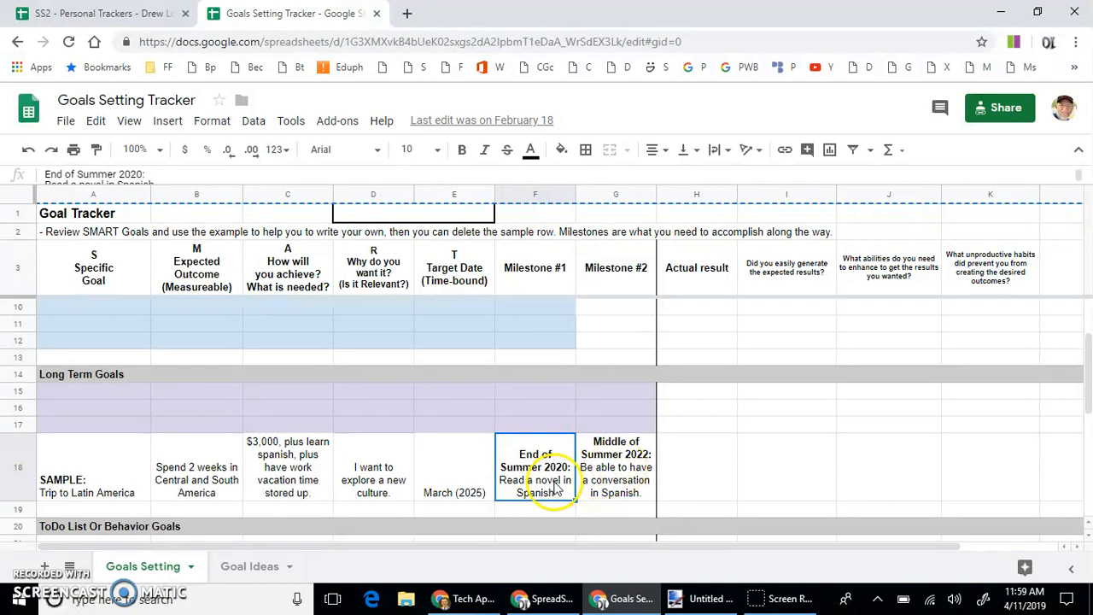
pyautogui.click(615, 283)
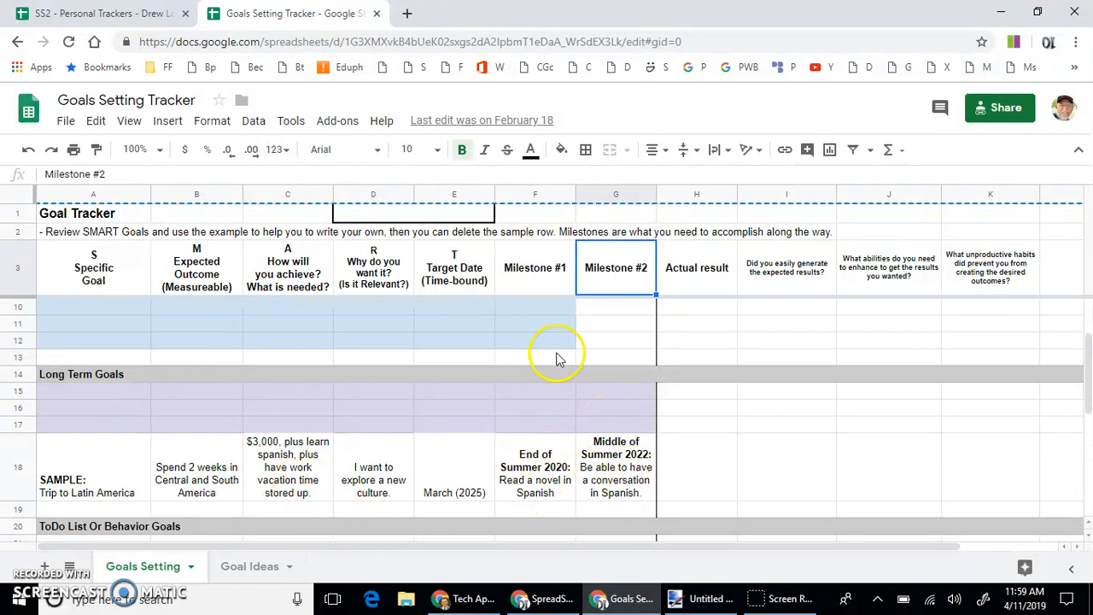
pyautogui.click(532, 271)
pyautogui.click(591, 472)
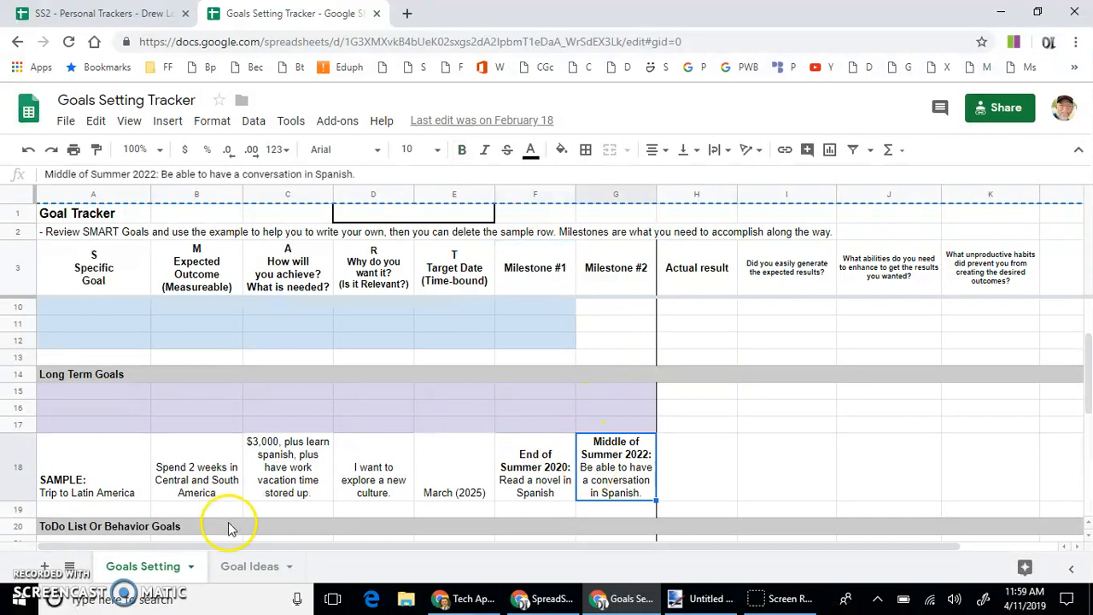
pyautogui.click(109, 478)
# Switch to the SS2 - Personal Trackers spreadsheet.
pyautogui.scroll(3, 110, 478)
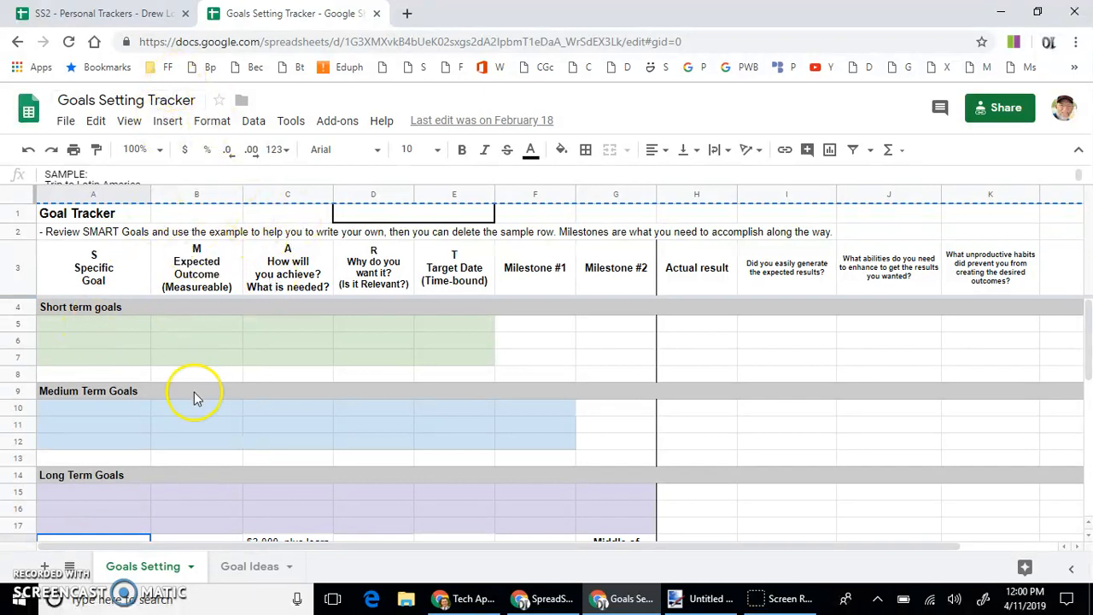
pyautogui.click(125, 17)
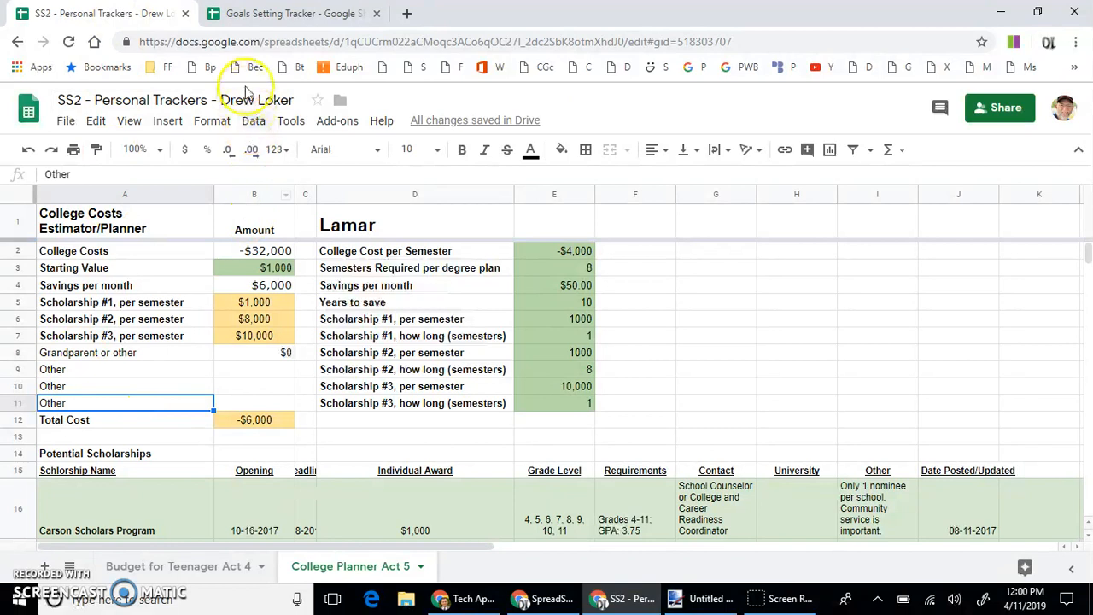
# Add a new sheet to the Personal Trackers spreadsheet and rename it "Goal Tracker Act 6".
pyautogui.click(45, 565)
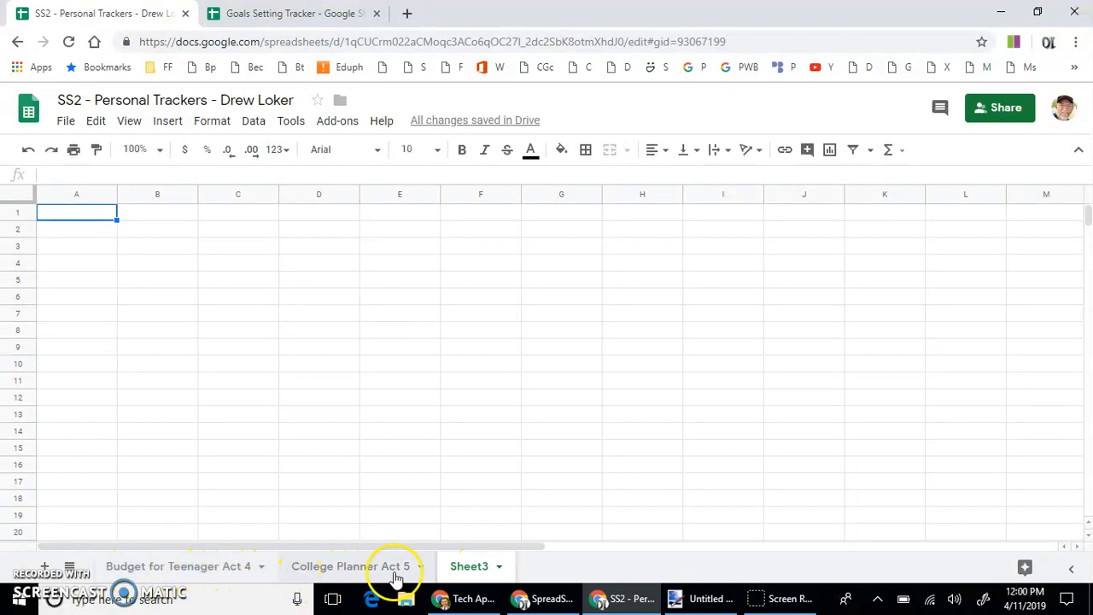
pyautogui.click(502, 569)
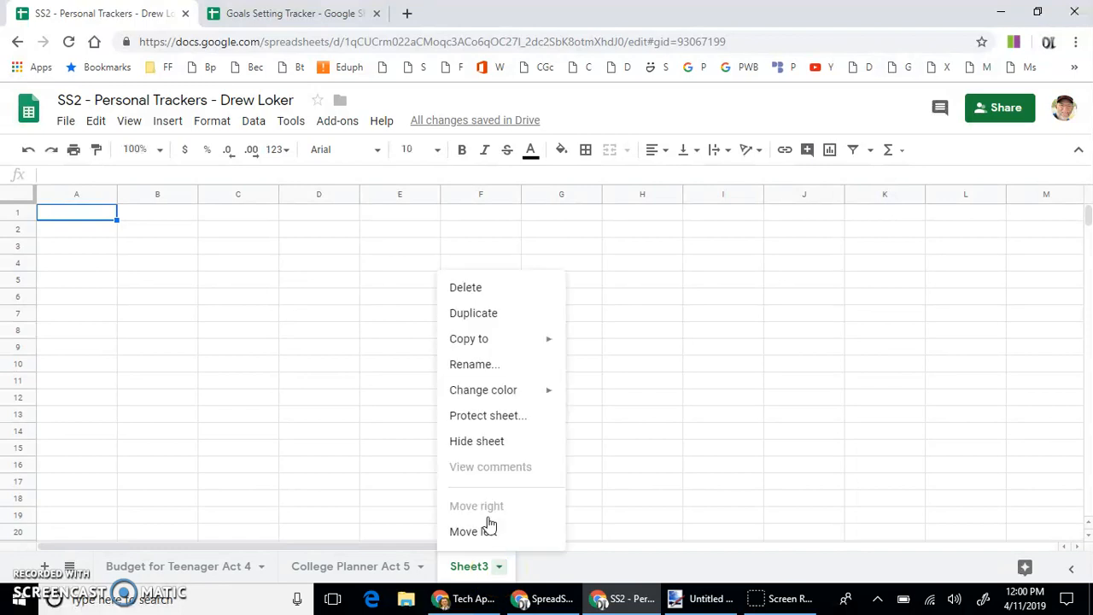
pyautogui.click(478, 363)
pyautogui.write('Goal Tracker Act')
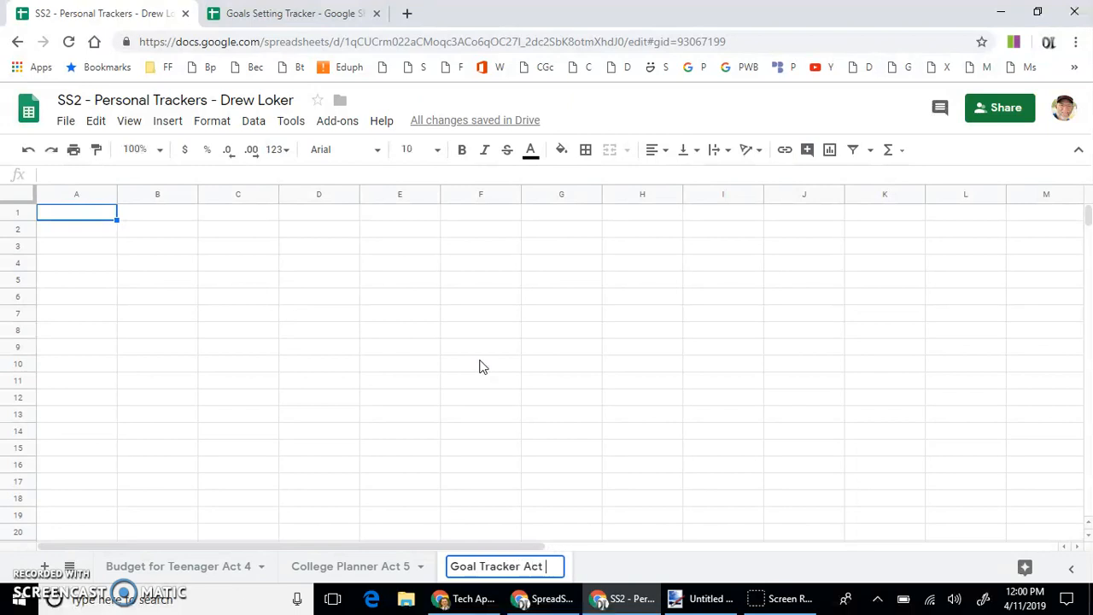
pyautogui.press('Return')
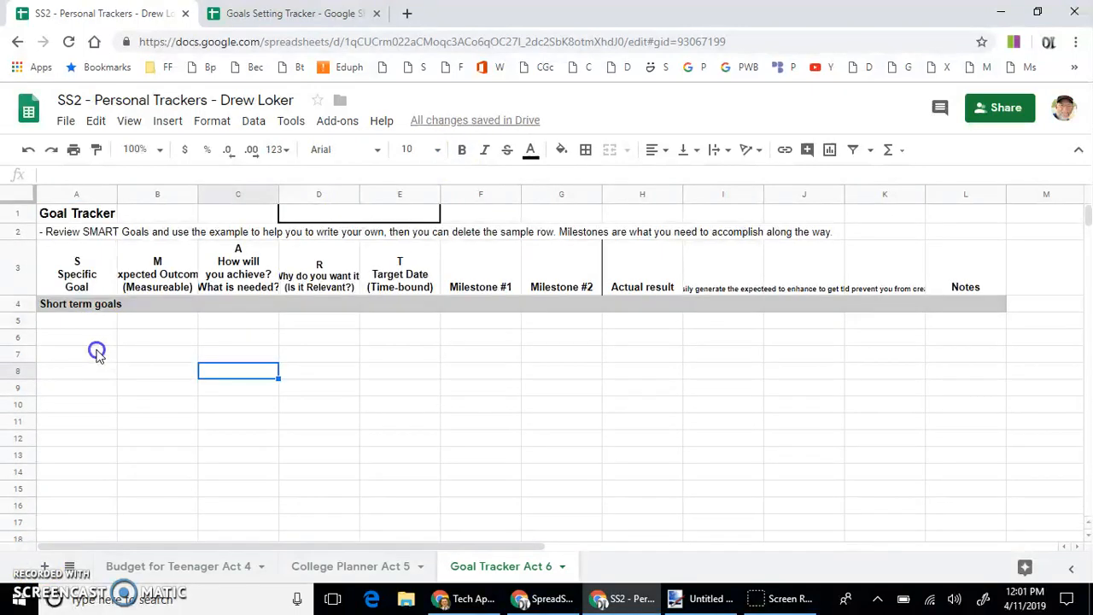
# Freeze rows 1 to 3 so the Goal Tracker headings stay in place, and test it by scrolling.
pyautogui.click(93, 353)
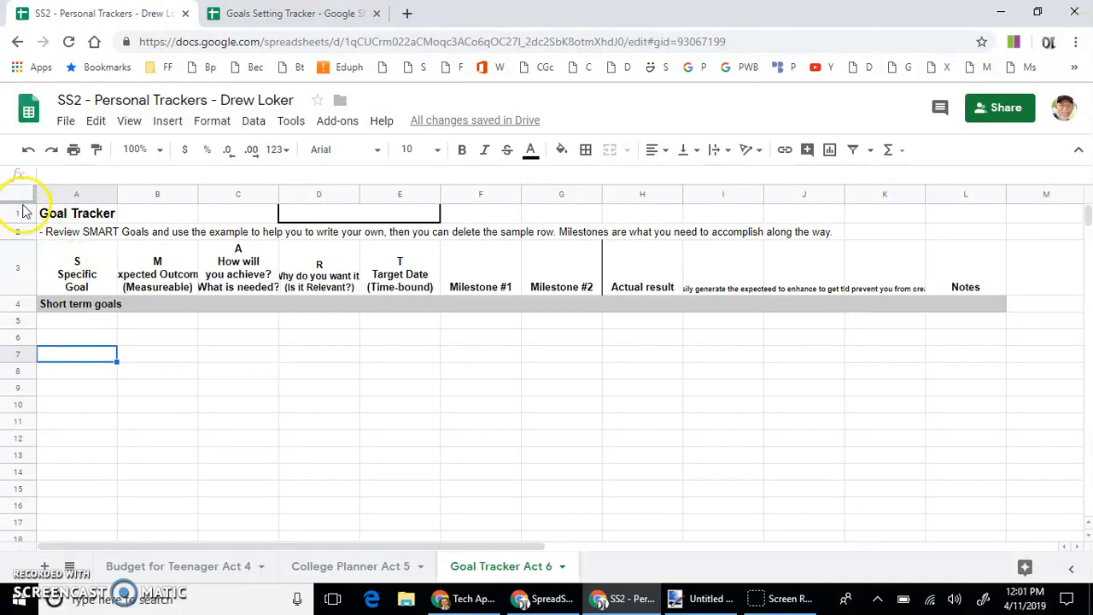
pyautogui.moveTo(21, 201); pyautogui.dragTo(28, 296)
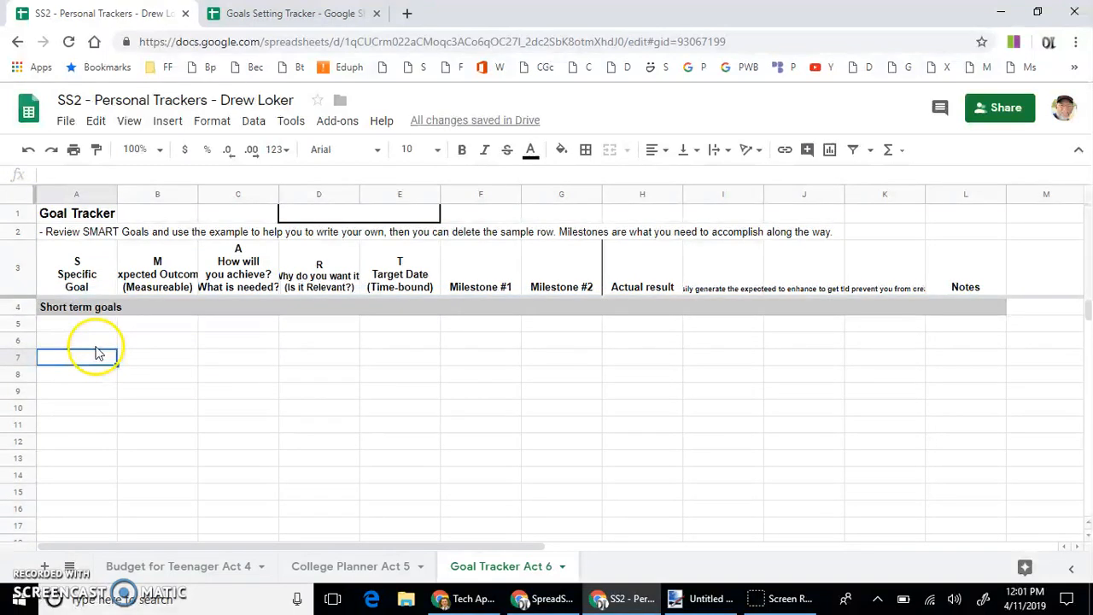
pyautogui.scroll(-2, 94, 350)
pyautogui.scroll(2, 93, 350)
pyautogui.scroll(-2, 94, 350)
pyautogui.scroll(2, 94, 350)
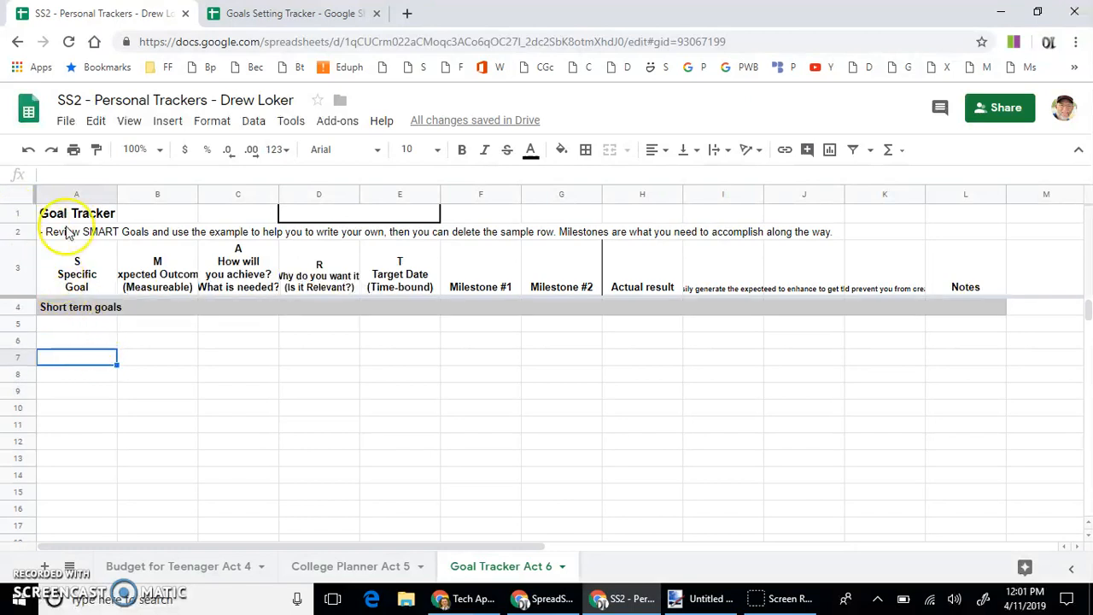
# Clear the shaded, merged "Short term goals" row 4 by pasting a copy of blank row 7 over it.
pyautogui.click(232, 441)
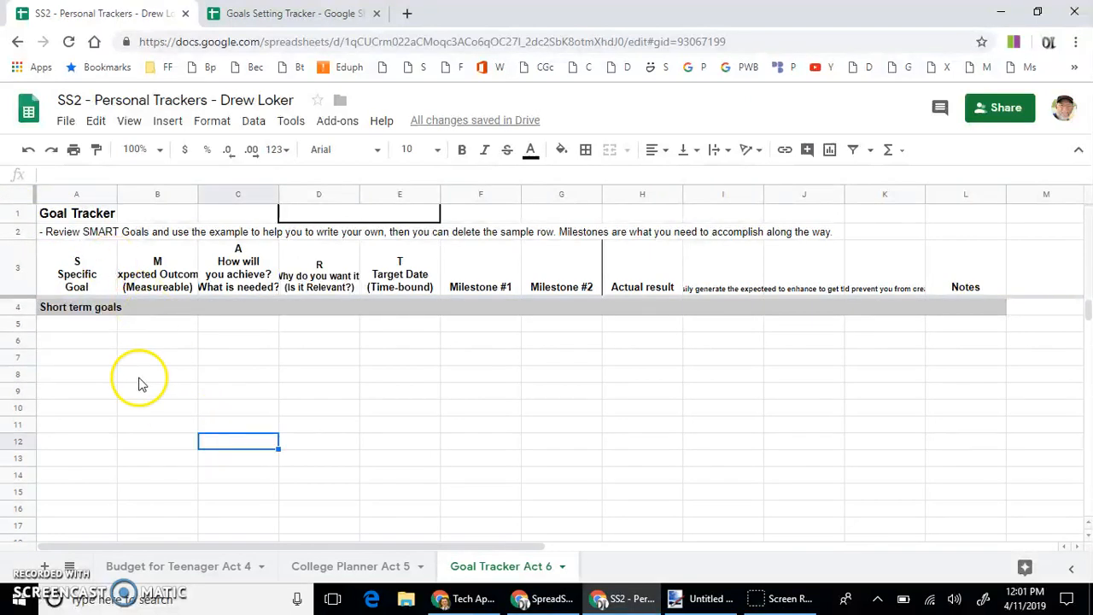
pyautogui.click(72, 326)
pyautogui.click(81, 309)
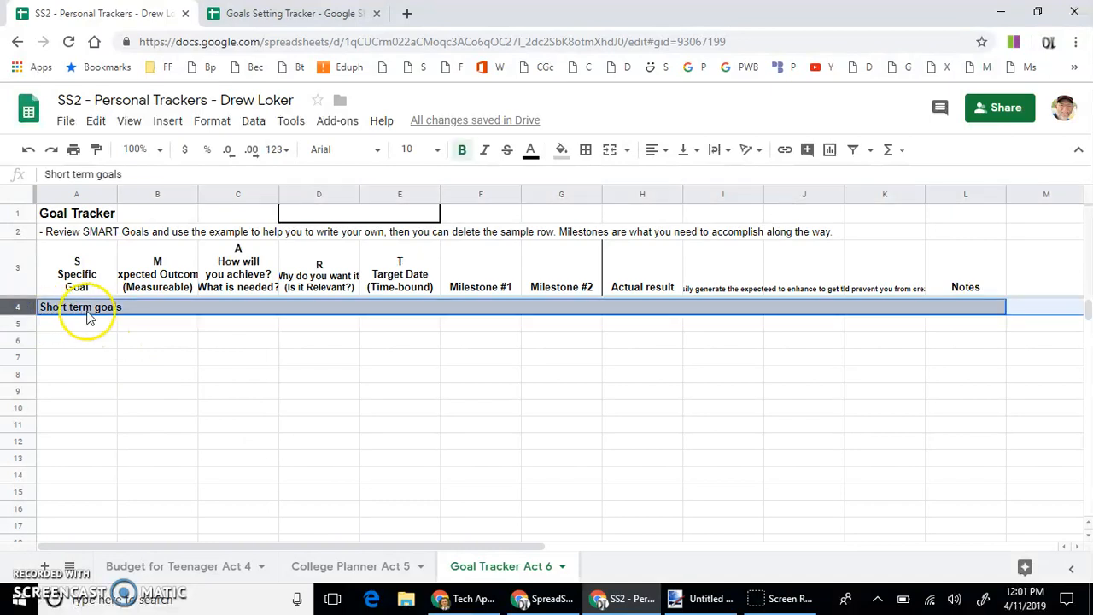
pyautogui.click(97, 340)
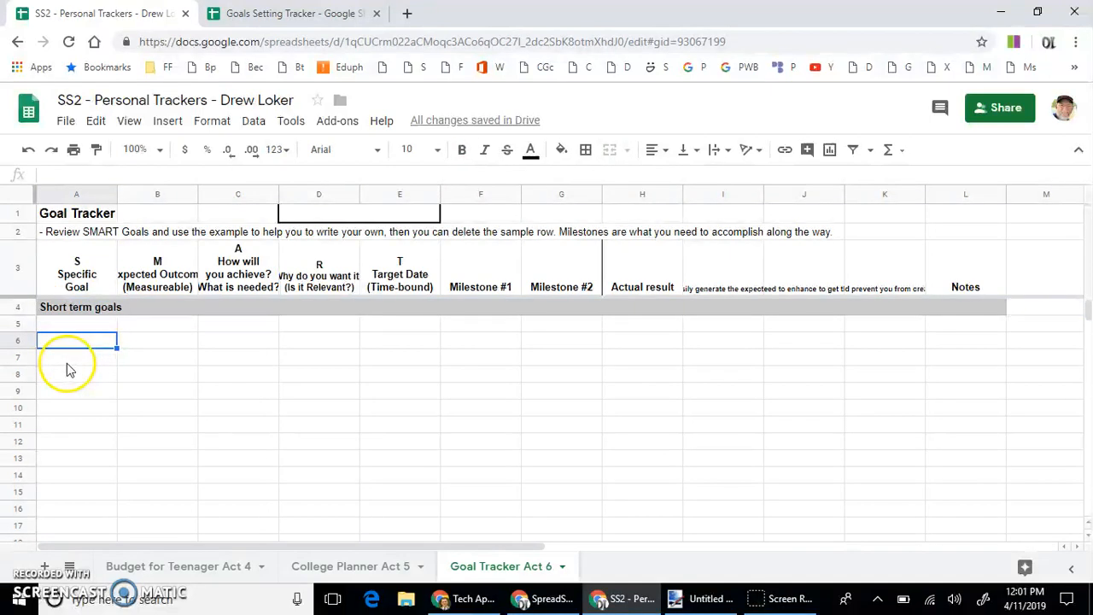
pyautogui.click(64, 361)
pyautogui.click(23, 359)
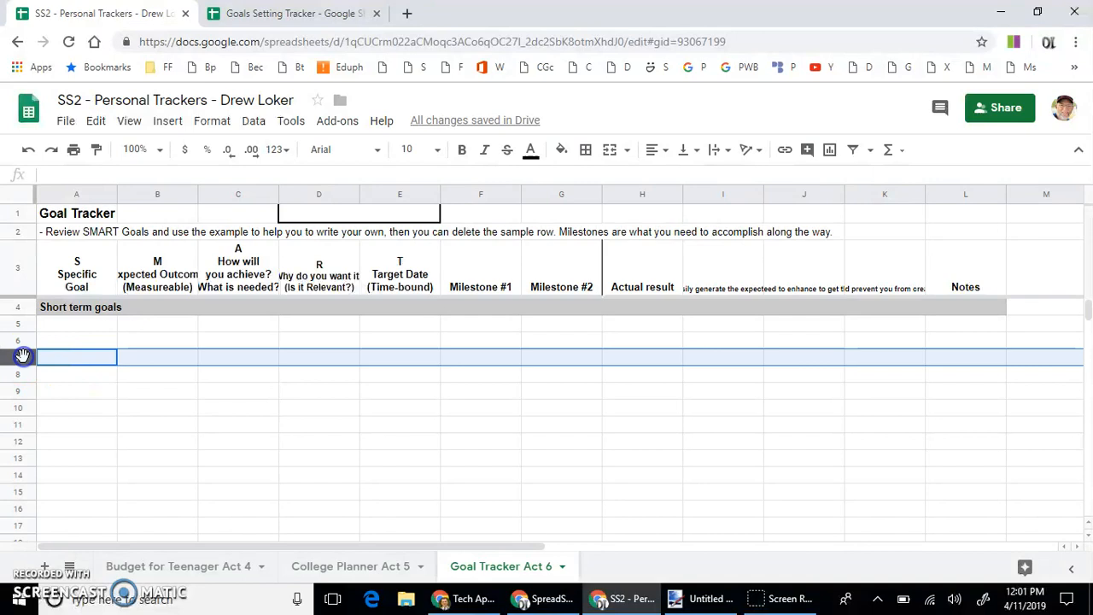
pyautogui.hotkey('ctrl', 'c')
pyautogui.click(15, 310)
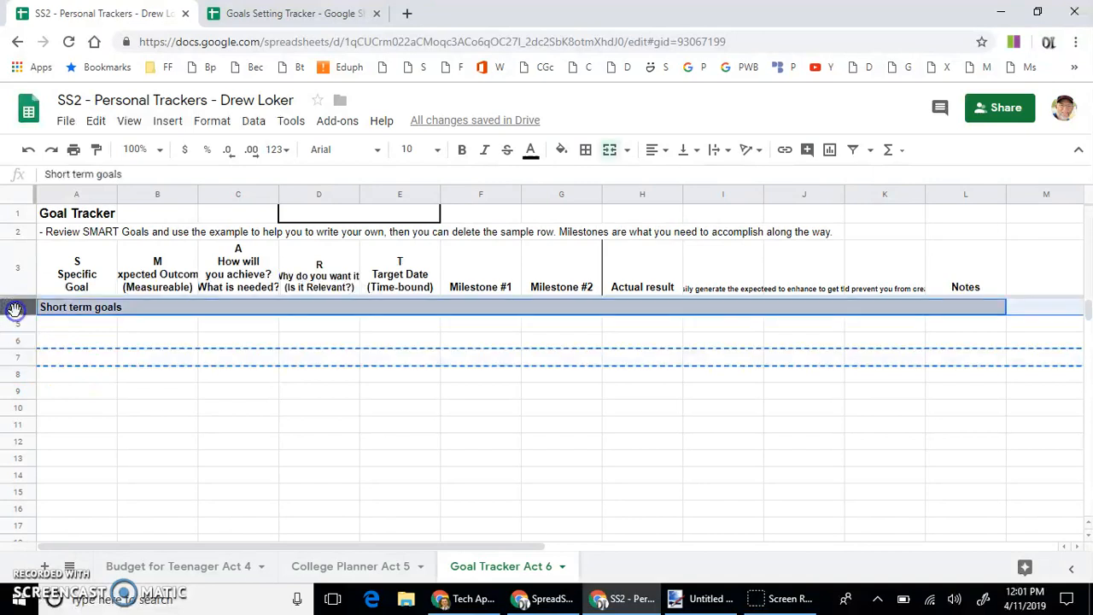
pyautogui.hotkey('ctrl', 'v')
pyautogui.click(50, 311)
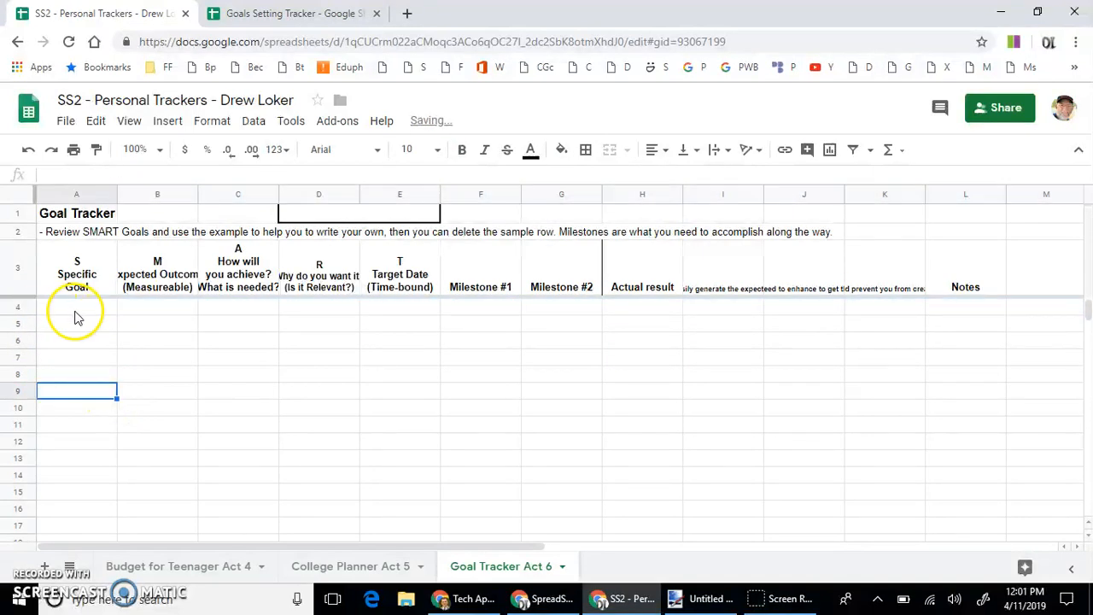
# Enter the heading "Short Term Goals" in cell A4.
pyautogui.click(73, 313)
pyautogui.write('SHo')
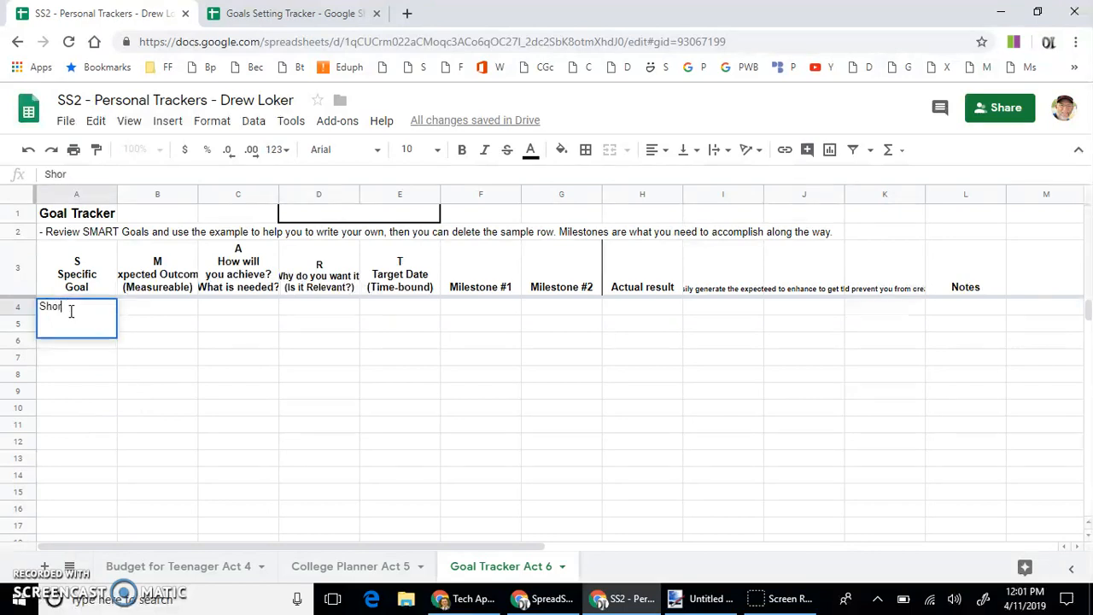
pyautogui.write('rt Term Goals')
pyautogui.press('Return')
pyautogui.click(132, 345)
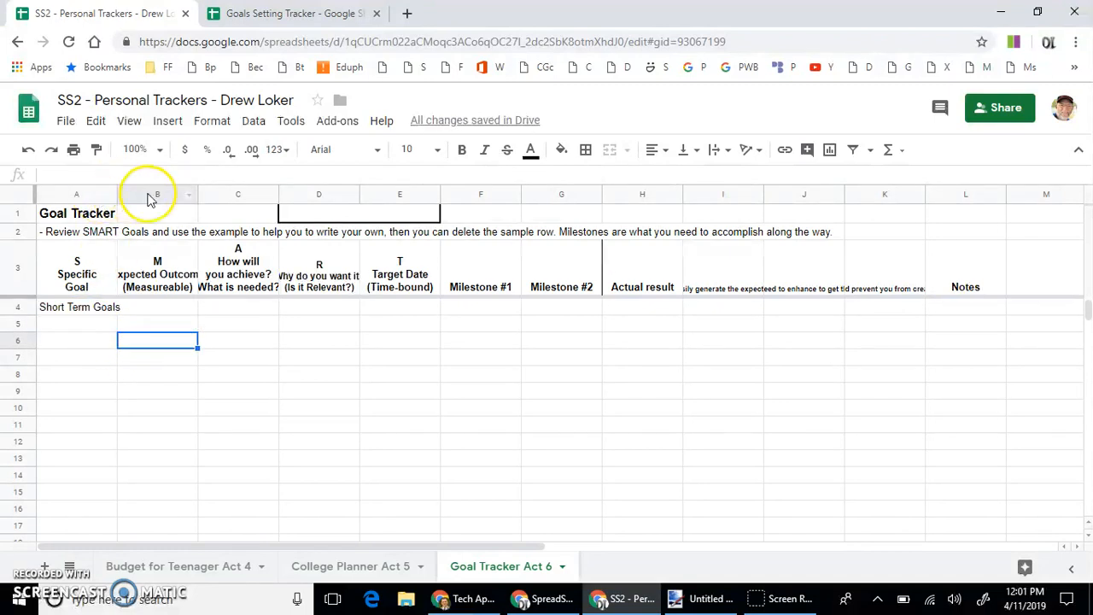
pyautogui.click(75, 341)
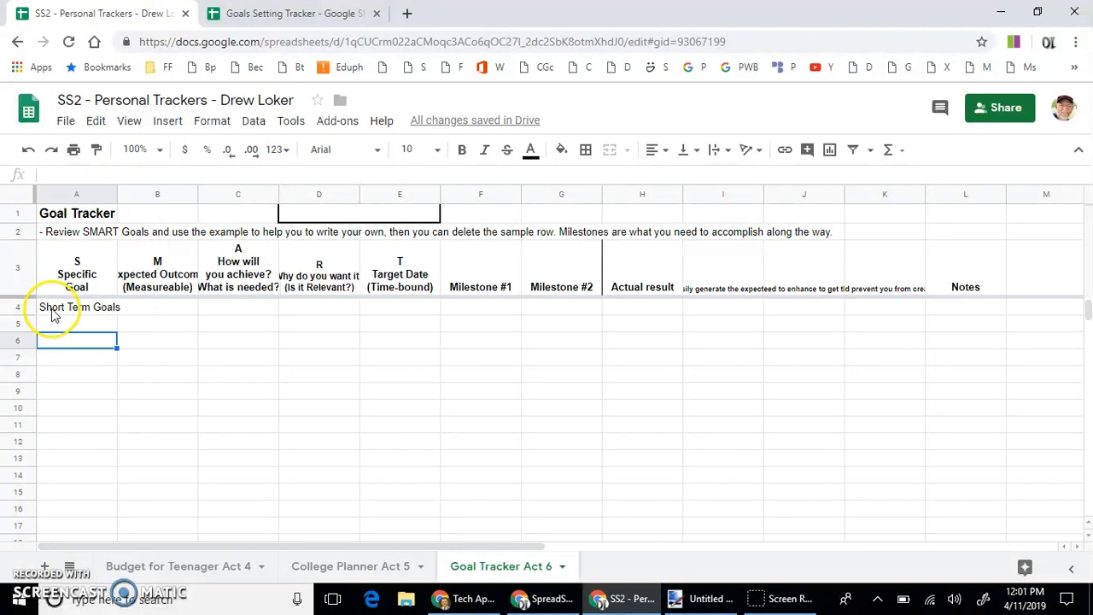
# Merge cells A4 to G4 and make the "Short Term Goals" heading bold.
pyautogui.click(52, 310)
pyautogui.moveTo(52, 310); pyautogui.dragTo(537, 310)
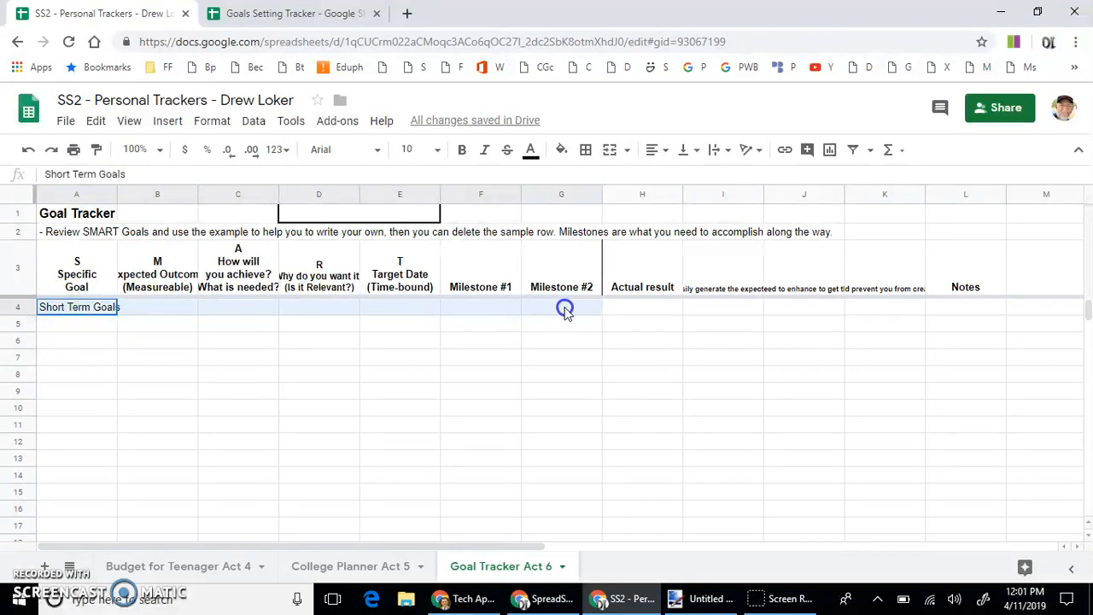
pyautogui.click(630, 150)
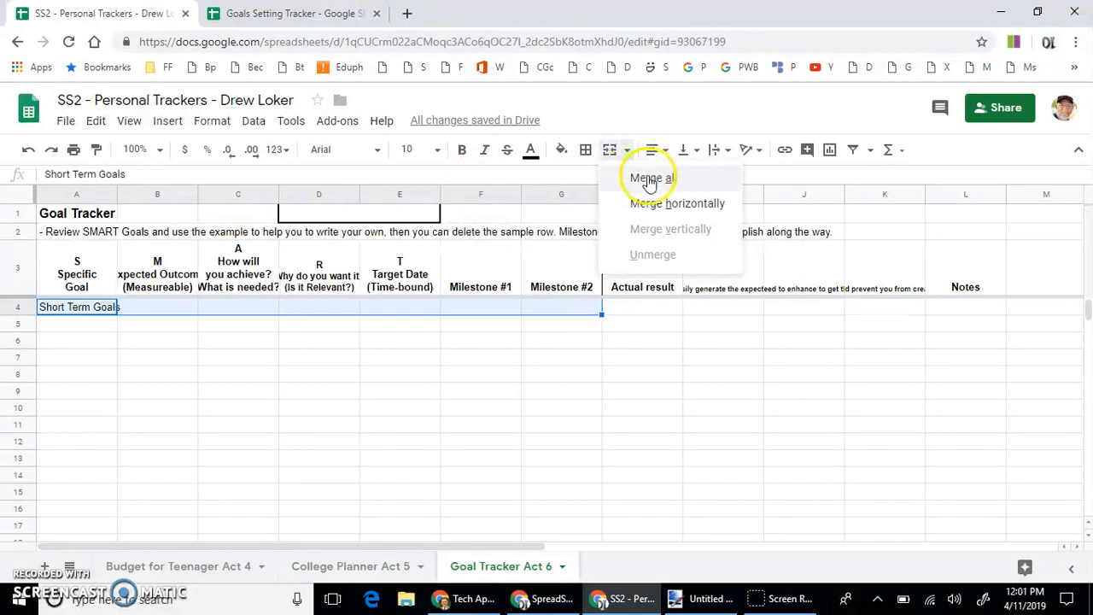
pyautogui.click(649, 179)
pyautogui.click(286, 378)
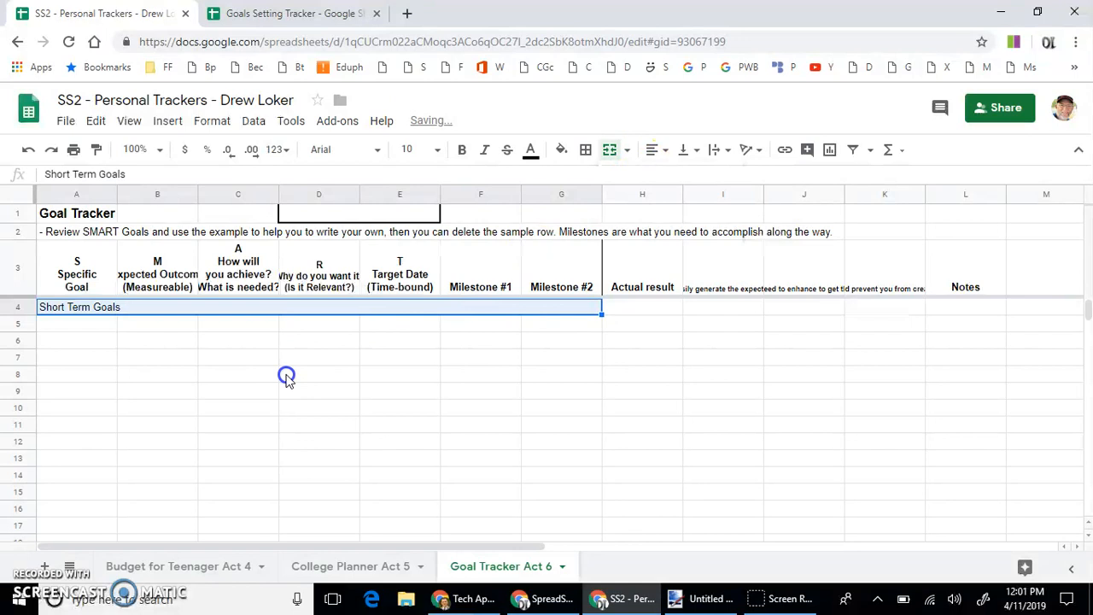
pyautogui.click(101, 312)
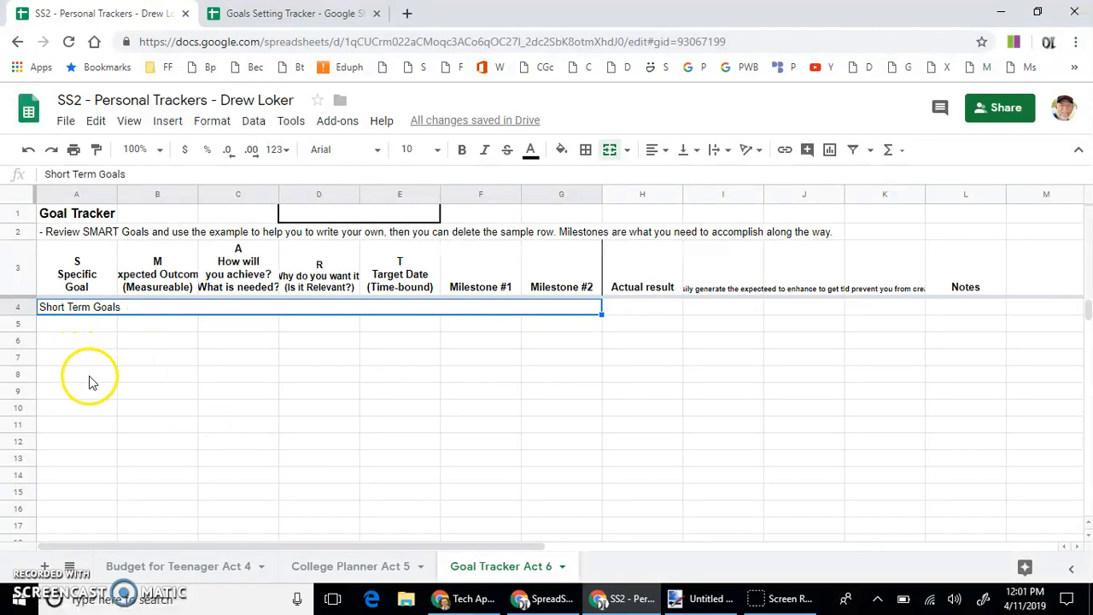
pyautogui.hotkey('ctrl', 'b')
pyautogui.click(73, 326)
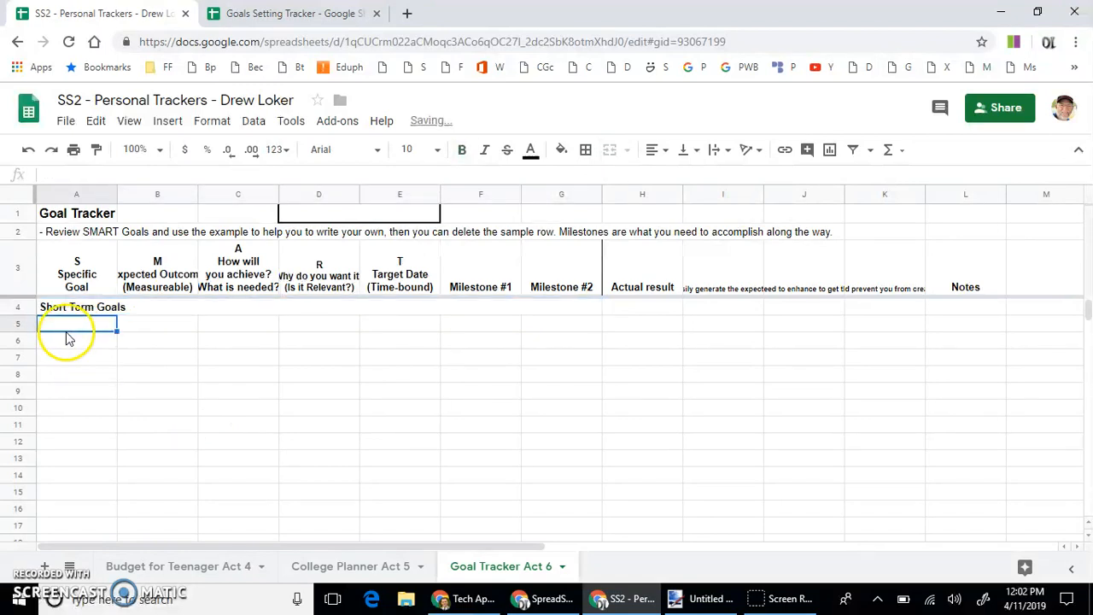
# Enter the headings "Medium Term Goals" in A8 and "Long Term Goals" in A12.
pyautogui.click(60, 376)
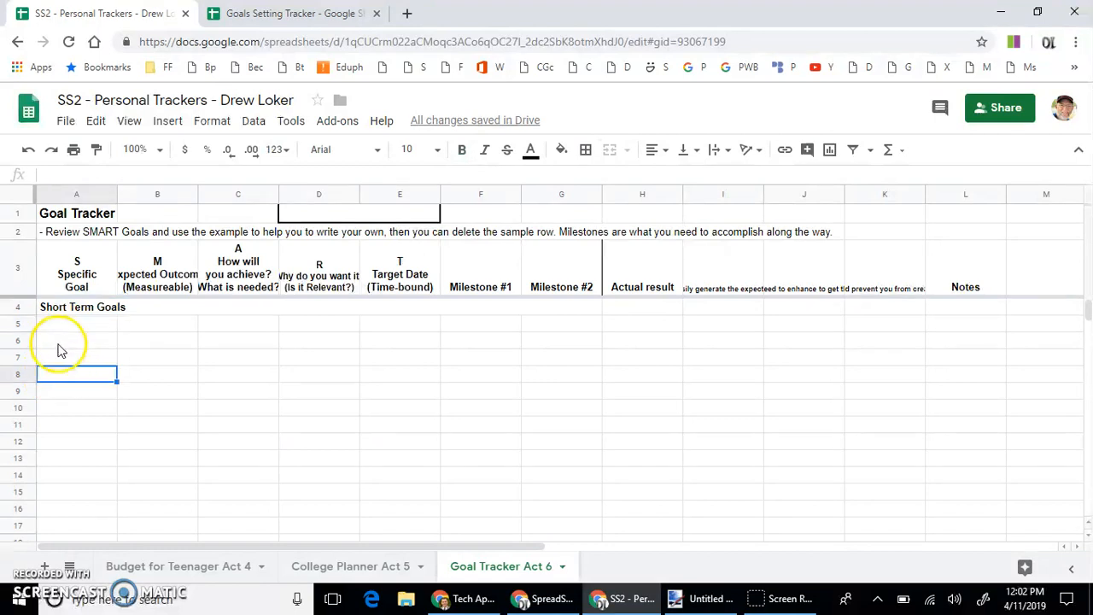
pyautogui.write('Medium Term Goals')
pyautogui.press('Return')
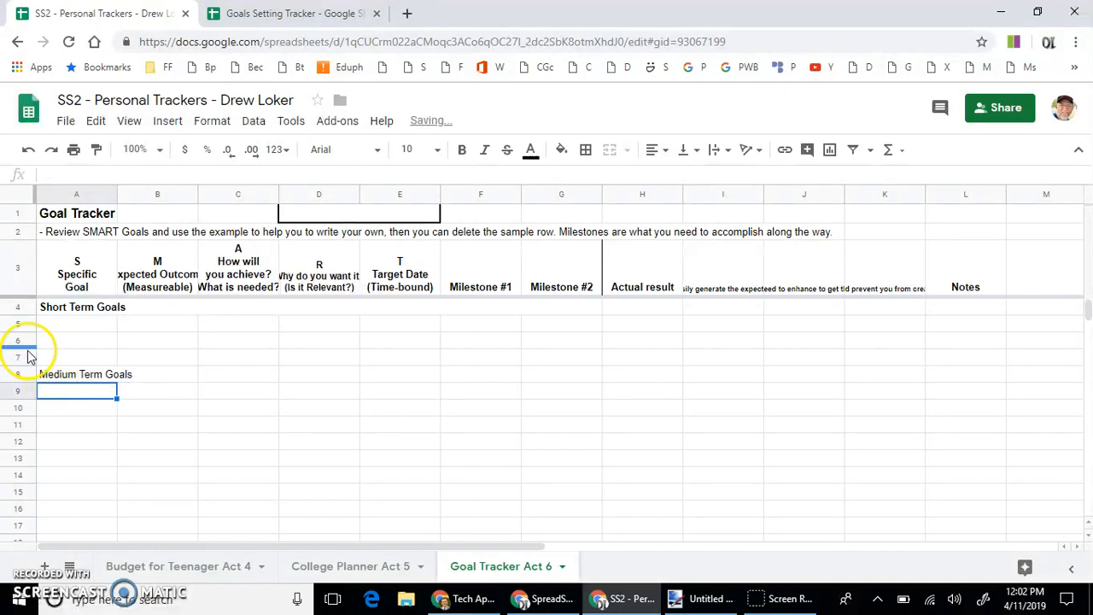
pyautogui.click(70, 442)
pyautogui.write('Long')
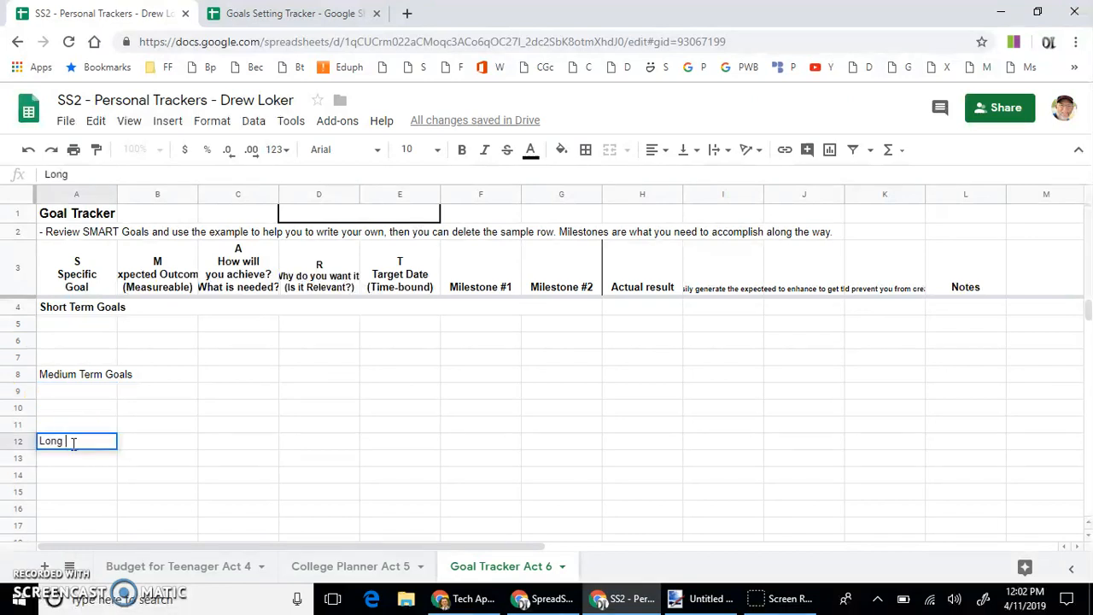
pyautogui.write(' Term Goals')
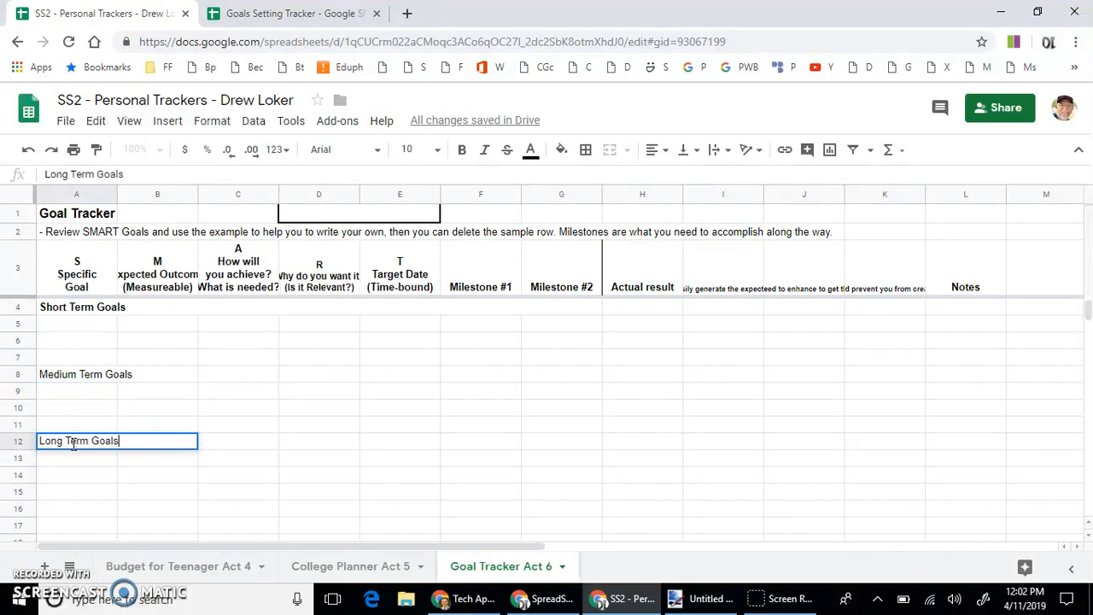
pyautogui.press('Return')
# Fill the short term goal entry cells A5 to E7 with light blue.
pyautogui.moveTo(81, 325); pyautogui.dragTo(421, 359)
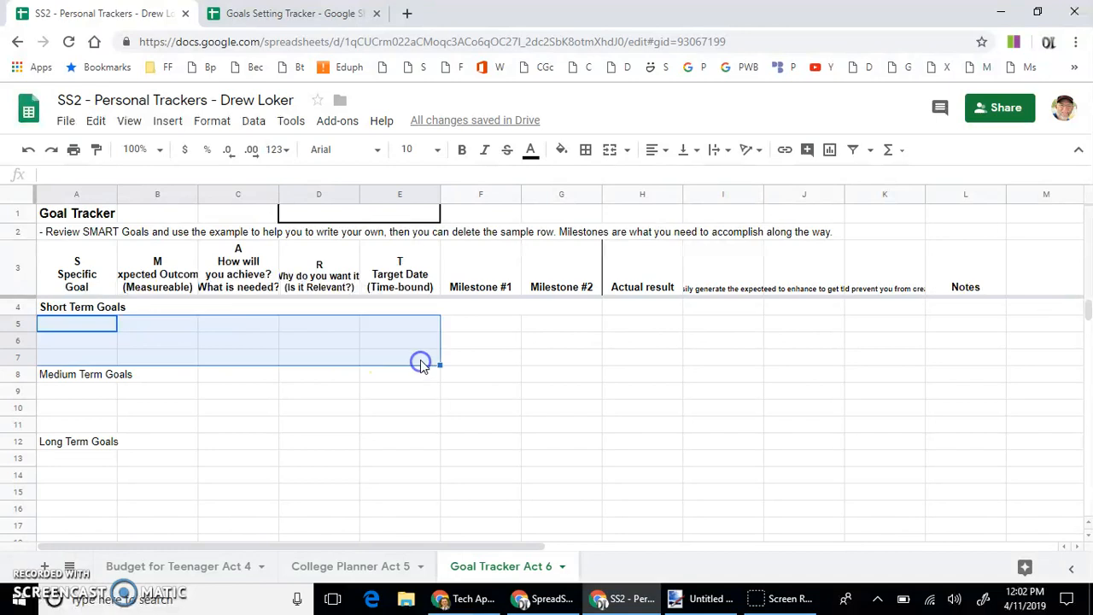
pyautogui.click(562, 151)
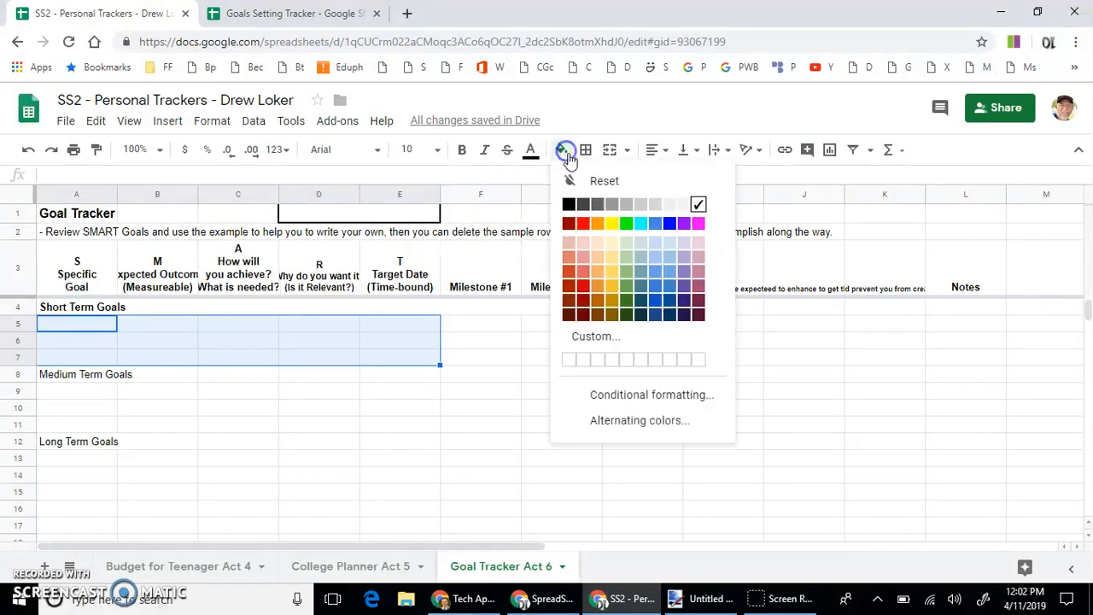
pyautogui.click(669, 245)
pyautogui.click(392, 376)
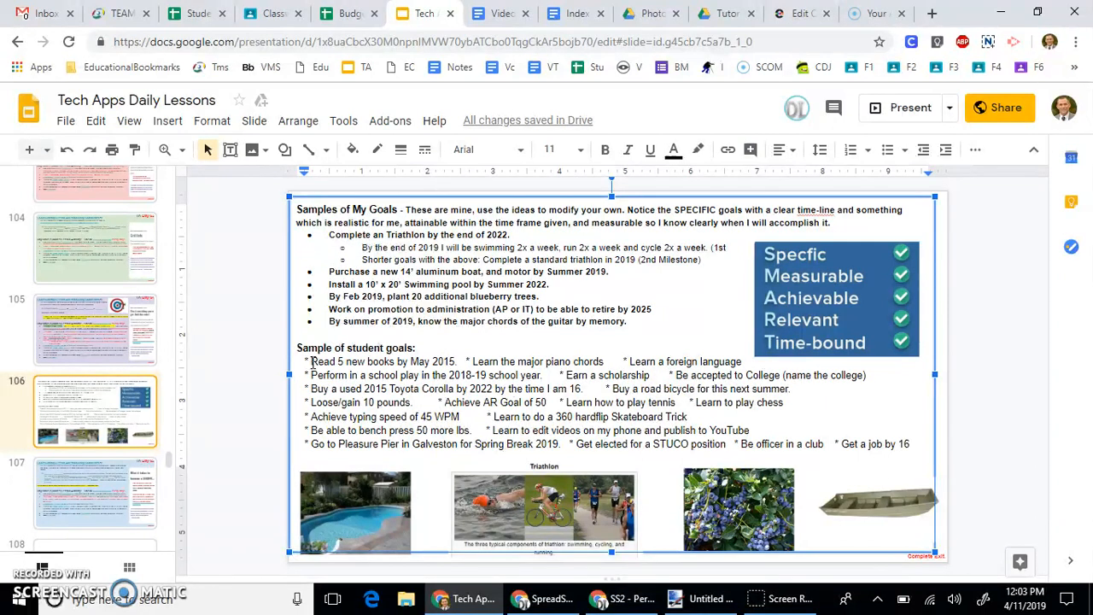
# Review the sample student goals on the Tech Apps Daily Lessons slide and return to the SS2 - Personal Trackers spreadsheet.
pyautogui.moveTo(338, 367); pyautogui.dragTo(918, 442)
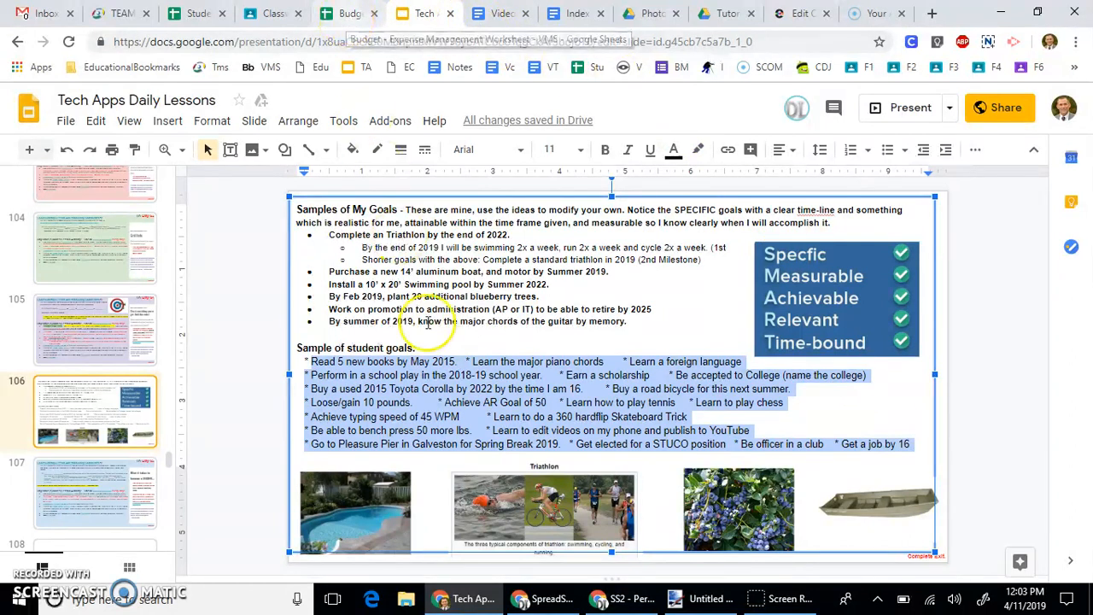
pyautogui.click(627, 600)
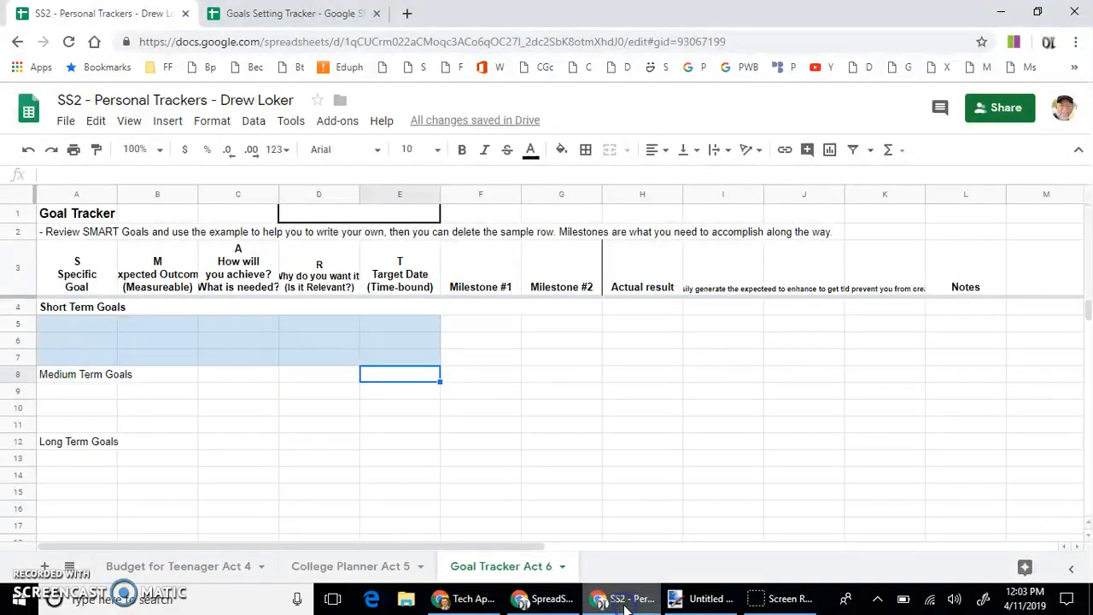
# Make the "Medium Term Goals" heading in A8 and the "Long Term Goals" heading in A12 bold.
pyautogui.click(59, 380)
pyautogui.click(79, 442)
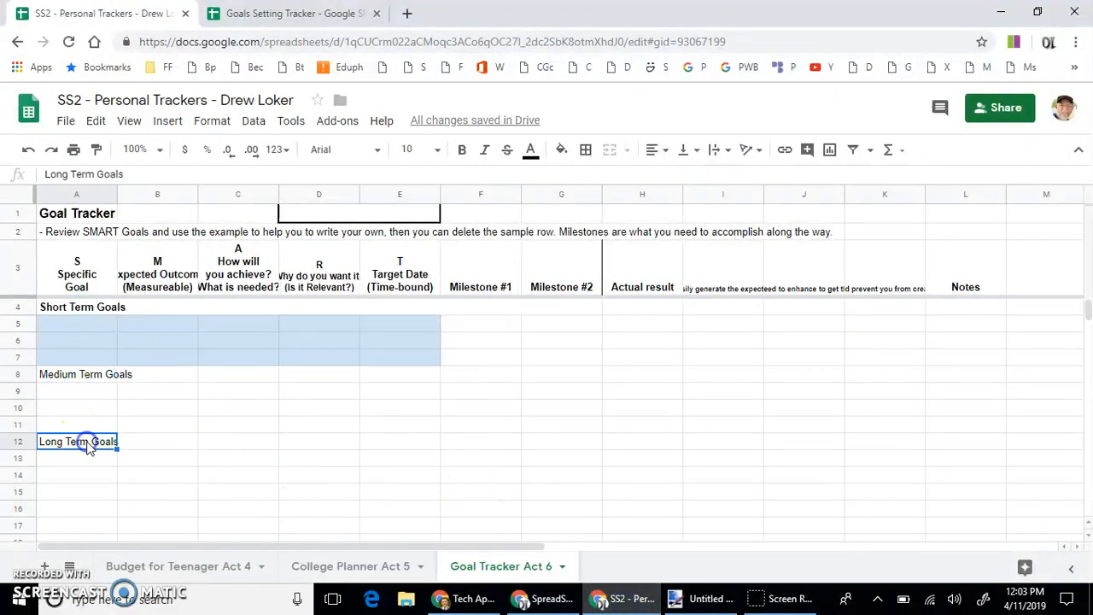
pyautogui.click(99, 378)
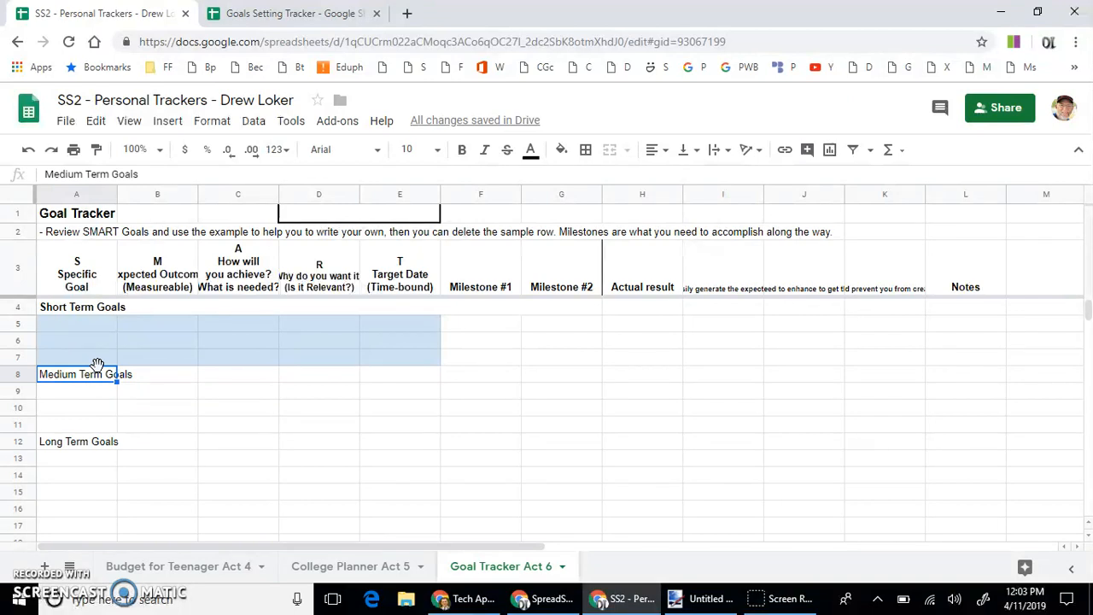
pyautogui.hotkey('ctrl', 'b')
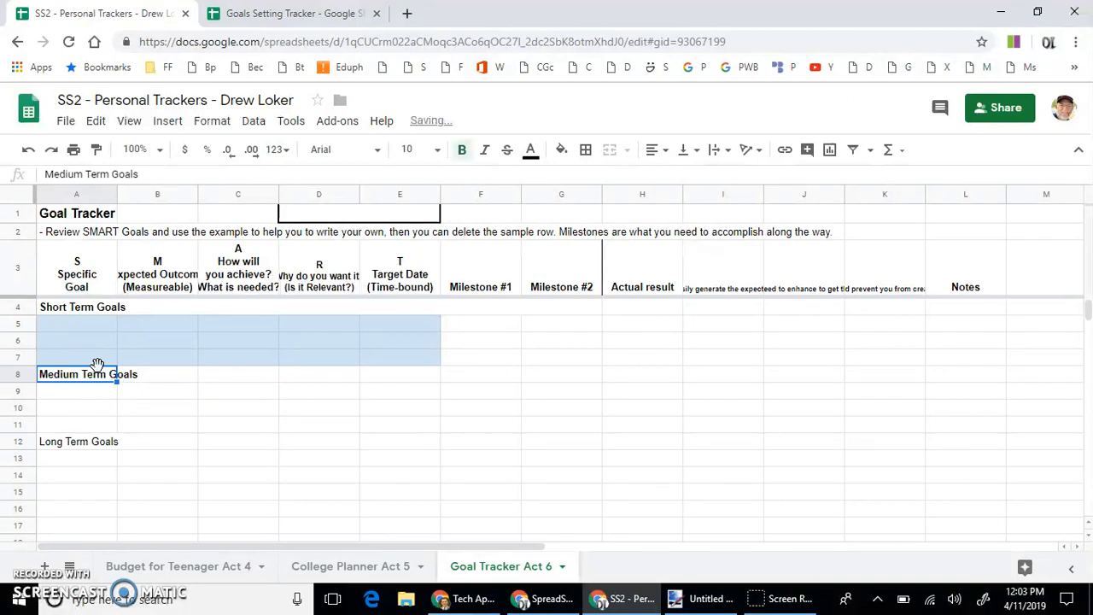
pyautogui.click(100, 450)
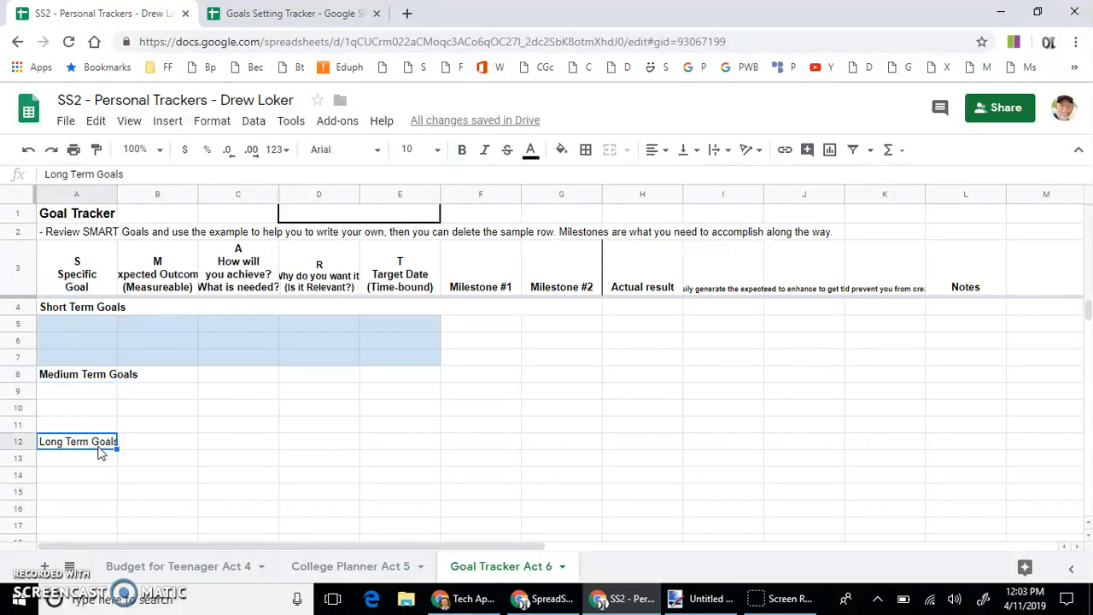
pyautogui.hotkey('ctrl', 'b')
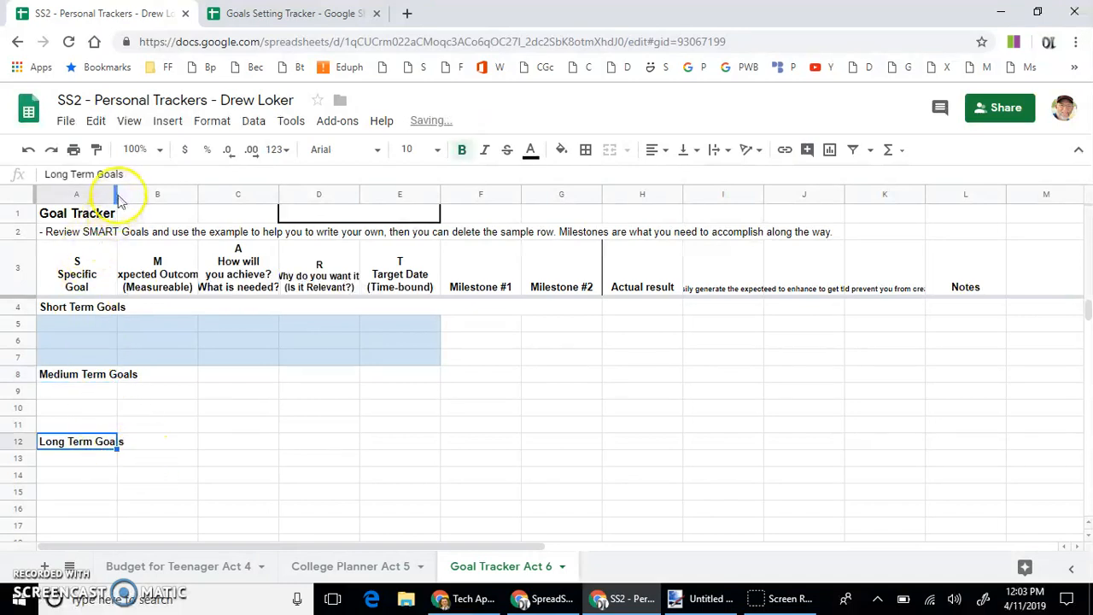
# Widen columns A and B of the Goal Tracker sheet to give their headings more room.
pyautogui.moveTo(121, 195); pyautogui.dragTo(139, 217)
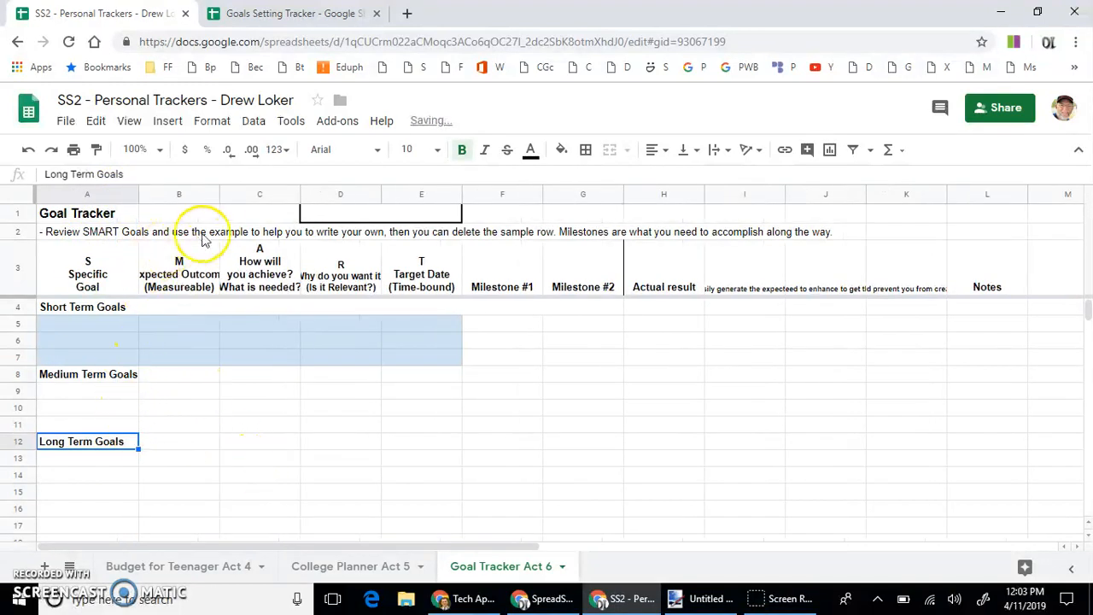
pyautogui.moveTo(217, 194); pyautogui.dragTo(230, 194)
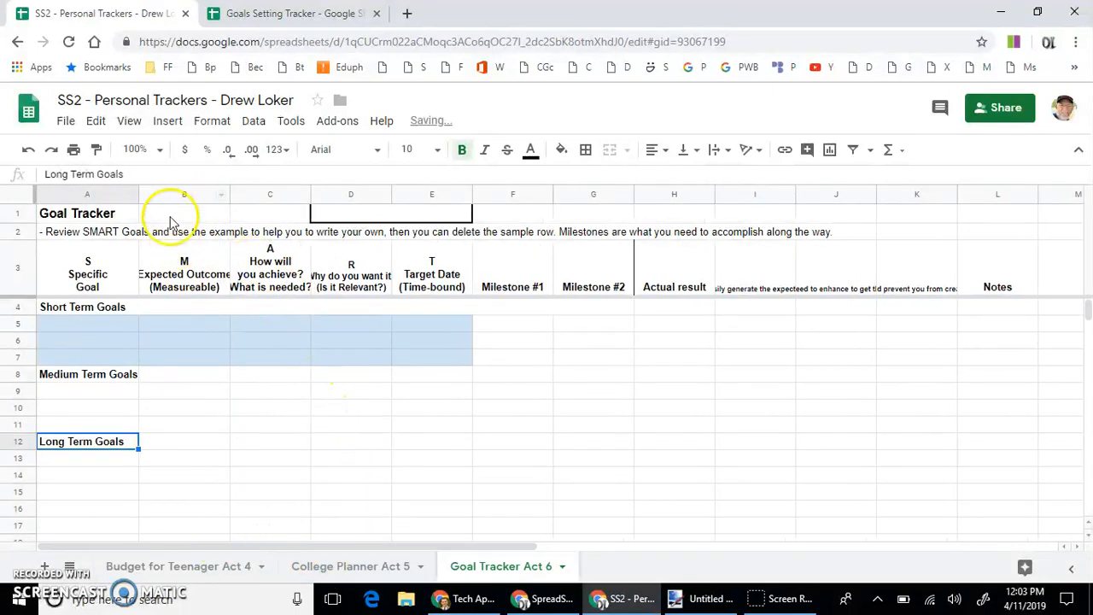
# Switch to the Tech Apps Daily Lessons slides and examine the sample student goals, highlighting the goal about buying a used 2015 Toyota Corolla.
pyautogui.click(465, 599)
pyautogui.click(410, 407)
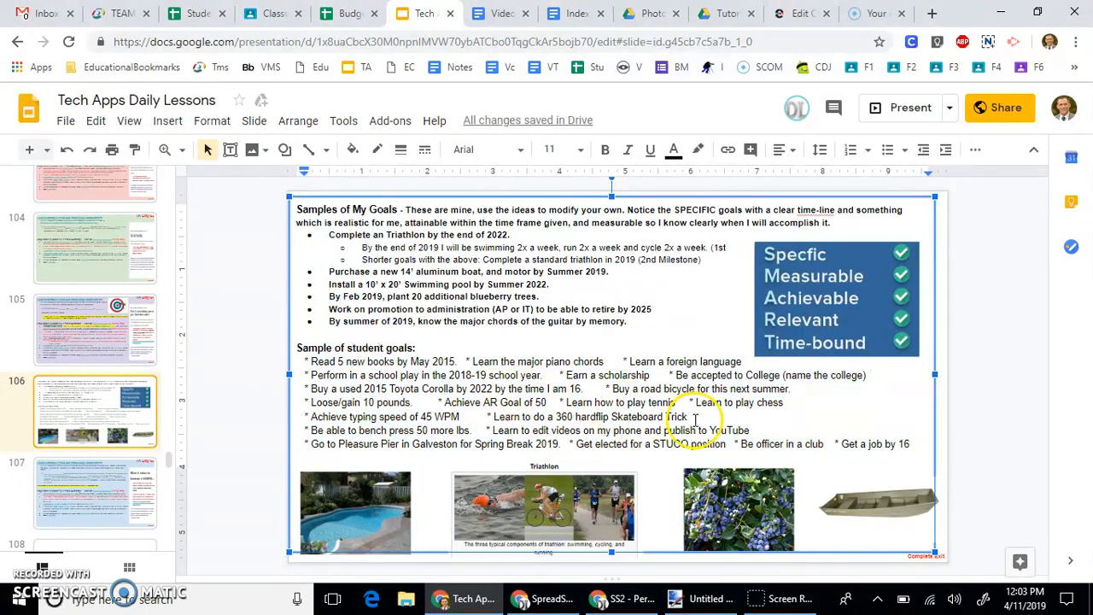
pyautogui.moveTo(745, 428); pyautogui.dragTo(283, 366)
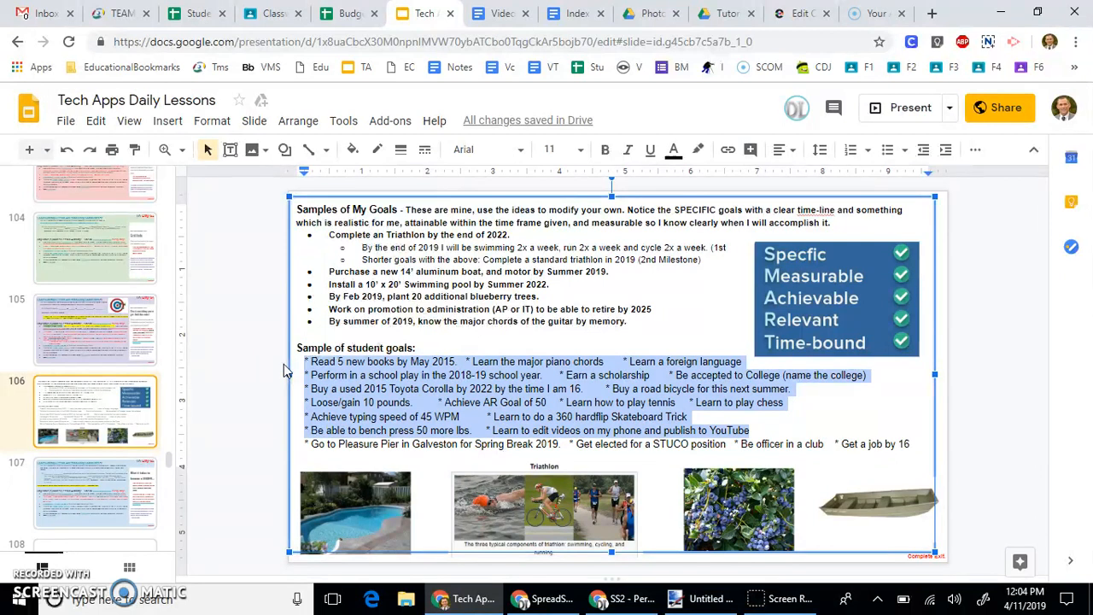
pyautogui.click(429, 377)
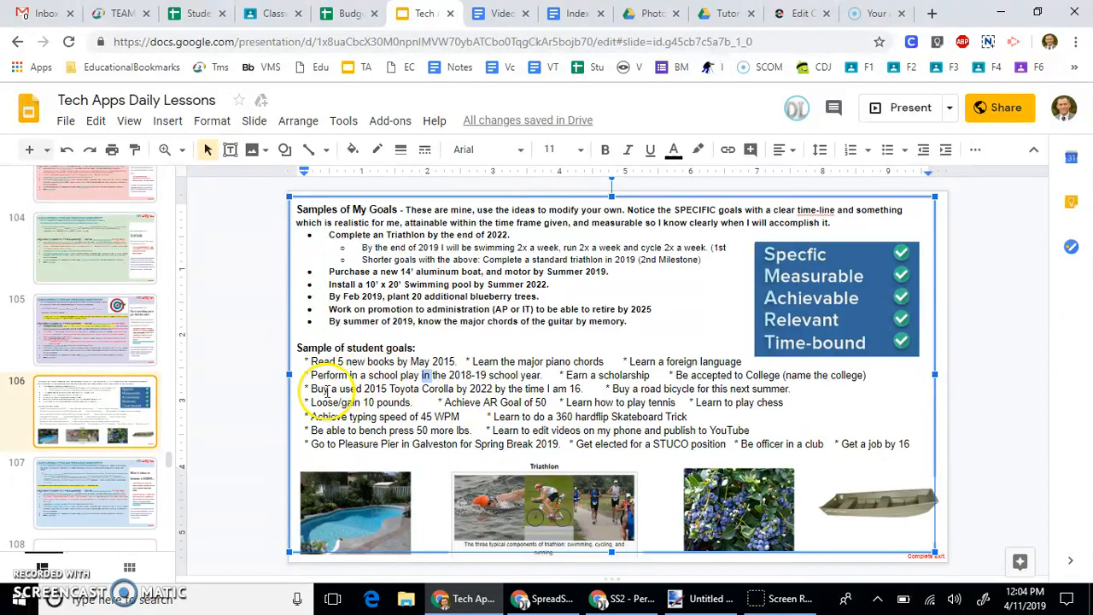
pyautogui.moveTo(309, 389); pyautogui.dragTo(475, 391)
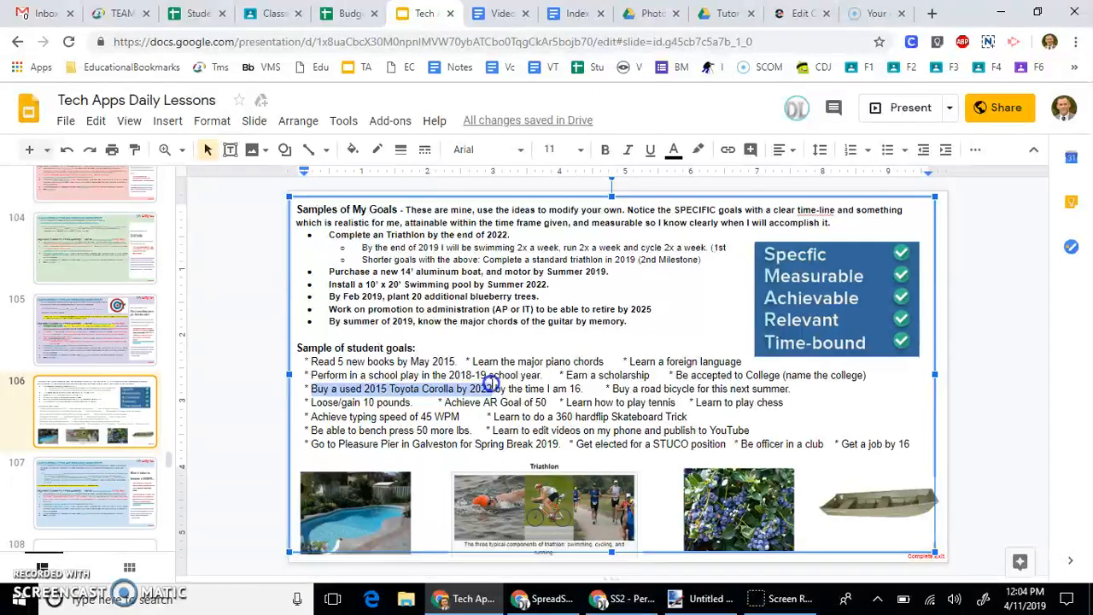